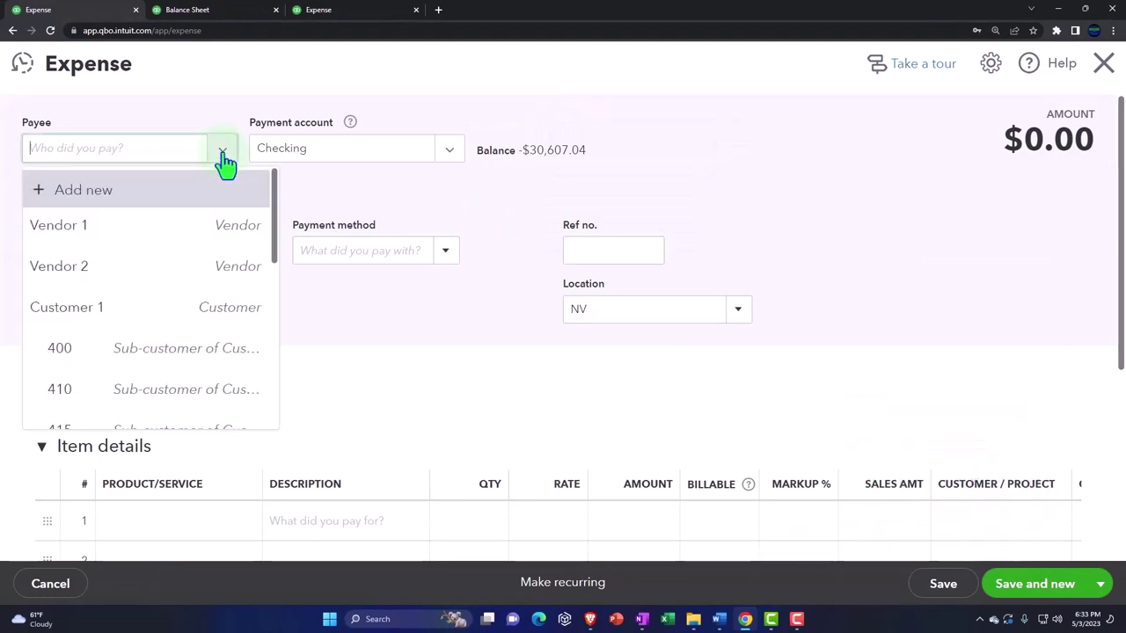
Choose Vendor 2 as the payee of the new expense.
{"action": "left_click", "coordinate": [126, 269]}
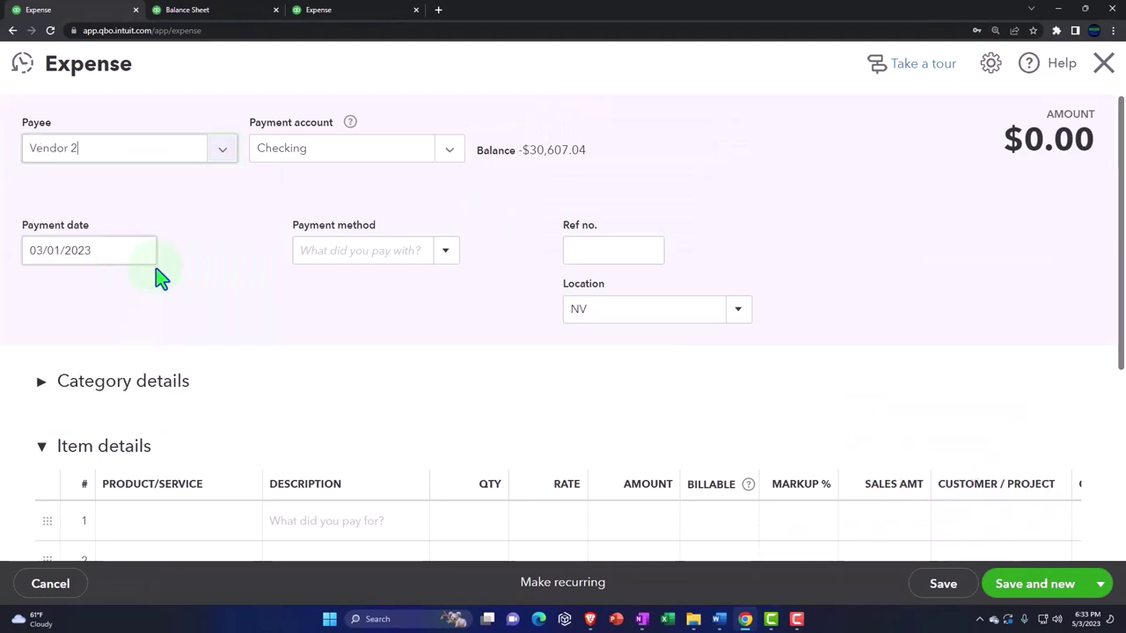
{"action": "scroll", "coordinate": [274, 325], "scroll_direction": "down", "scroll_amount": 1}
{"action": "scroll", "coordinate": [273, 326], "scroll_direction": "down", "scroll_amount": 2}
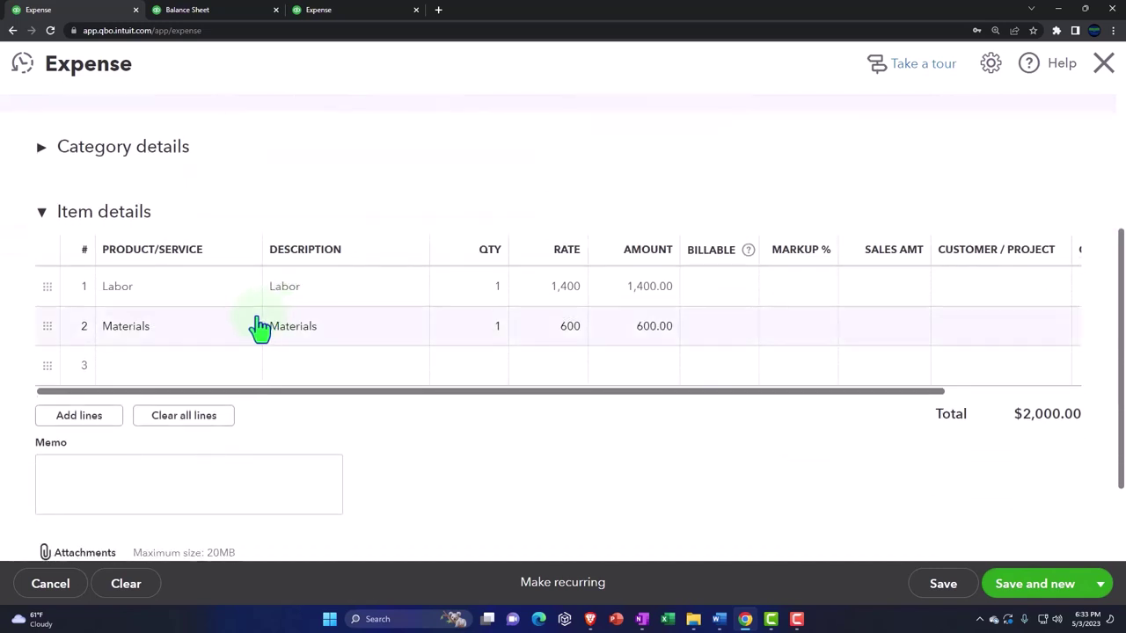
{"action": "left_click", "coordinate": [188, 294]}
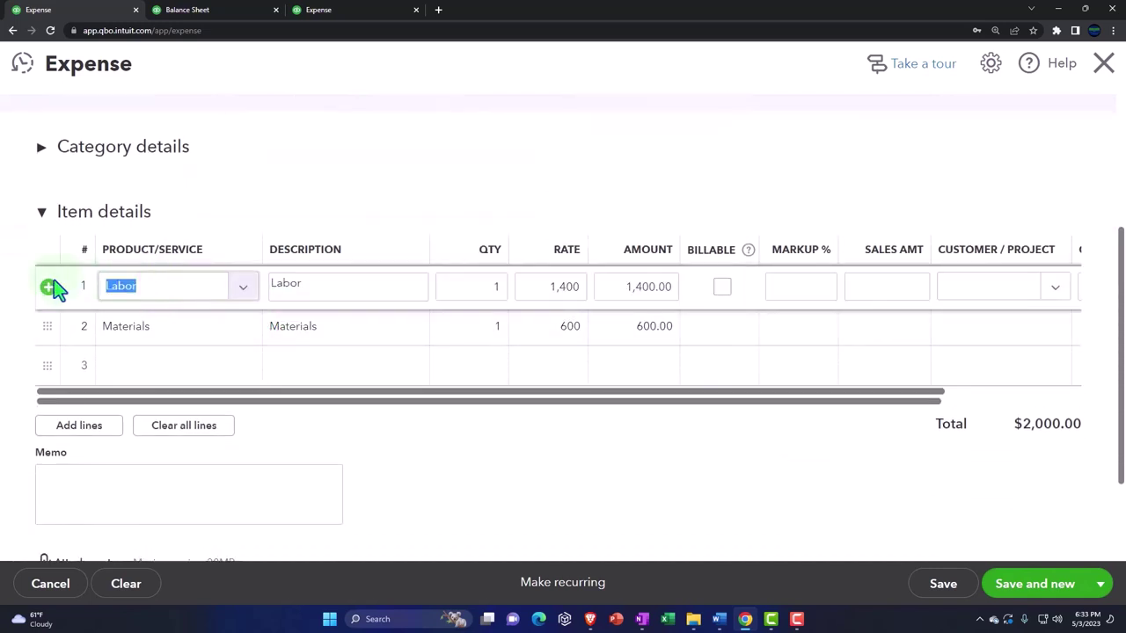
{"action": "type", "text": "Supplie"}
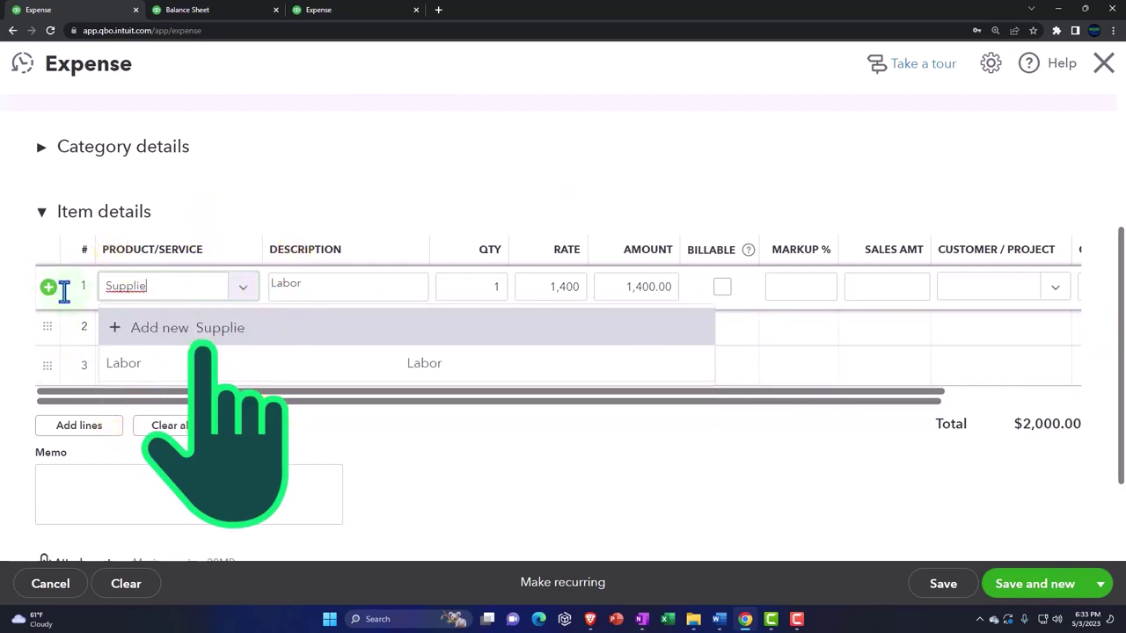
{"action": "left_click", "coordinate": [19, 266]}
Delete the Labor and Materials item lines, leaving the expense at $0.00.
{"action": "key", "text": "ctrl+minus"}
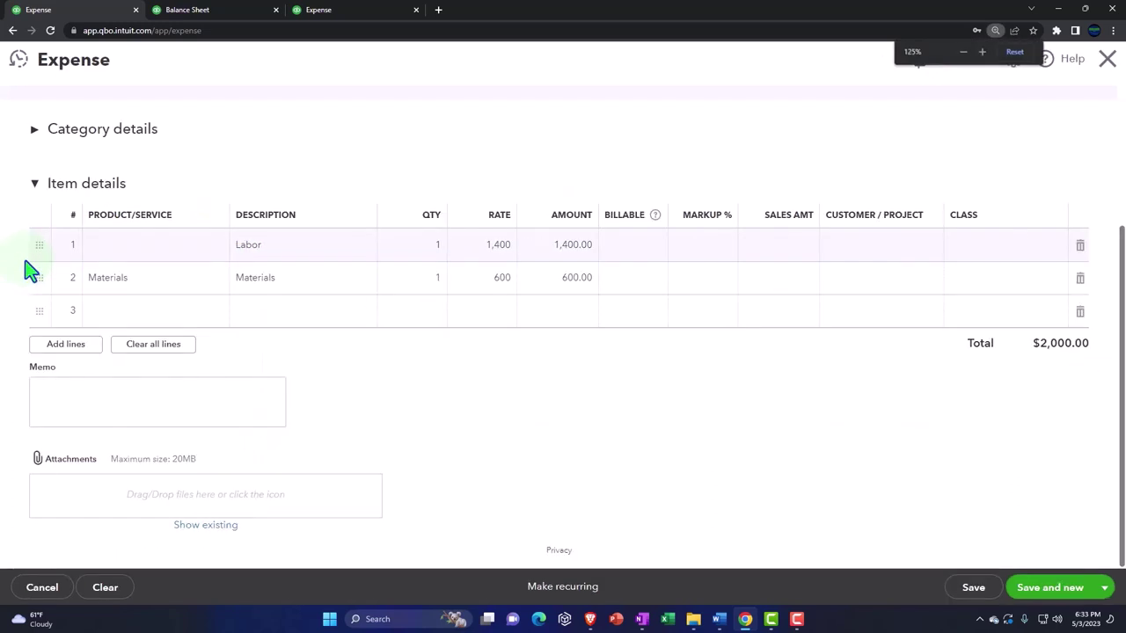
{"action": "left_click", "coordinate": [1079, 246]}
{"action": "scroll", "coordinate": [893, 361], "scroll_direction": "up", "scroll_amount": 1}
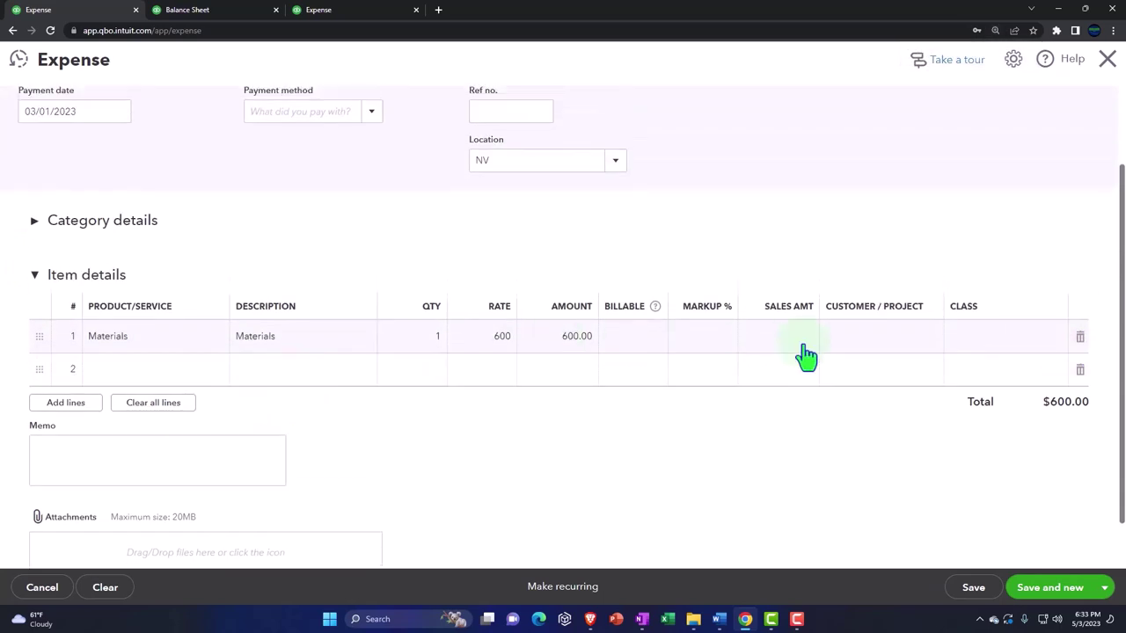
{"action": "left_click", "coordinate": [1082, 340]}
{"action": "scroll", "coordinate": [276, 445], "scroll_direction": "up", "scroll_amount": 2}
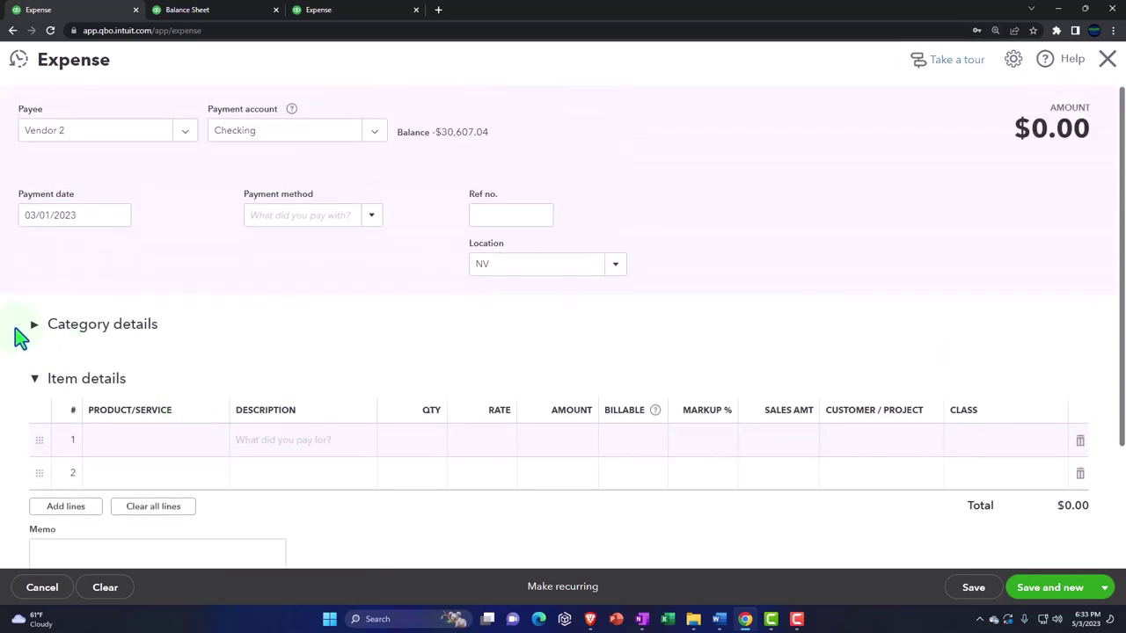
Add a Supplies category line with an amount of 2,140.00.
{"action": "left_click", "coordinate": [34, 328]}
{"action": "left_click", "coordinate": [171, 392]}
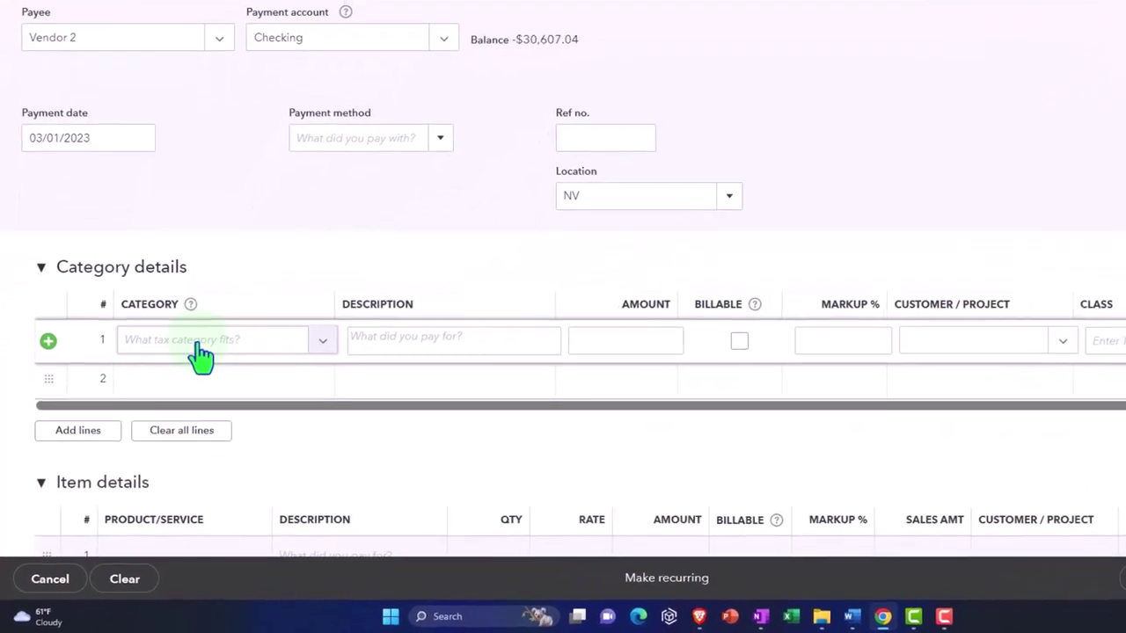
{"action": "type", "text": "Su"}
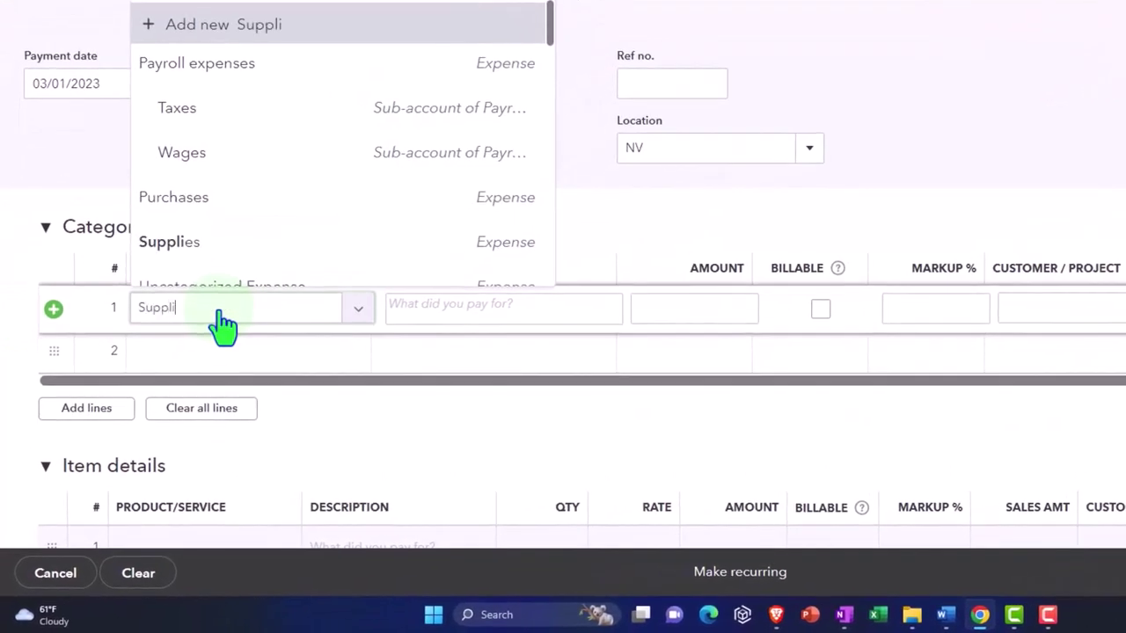
{"action": "type", "text": "ppli"}
{"action": "key", "text": "Down"}
{"action": "key", "text": "Tab"}
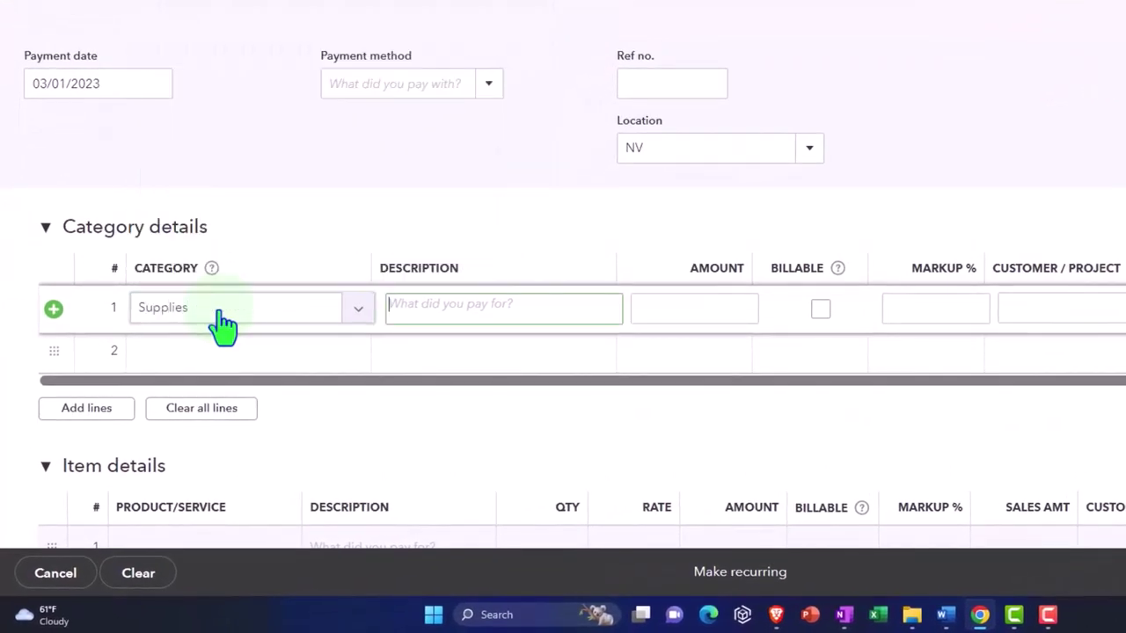
{"action": "key", "text": "Tab"}
{"action": "type", "text": "2000"}
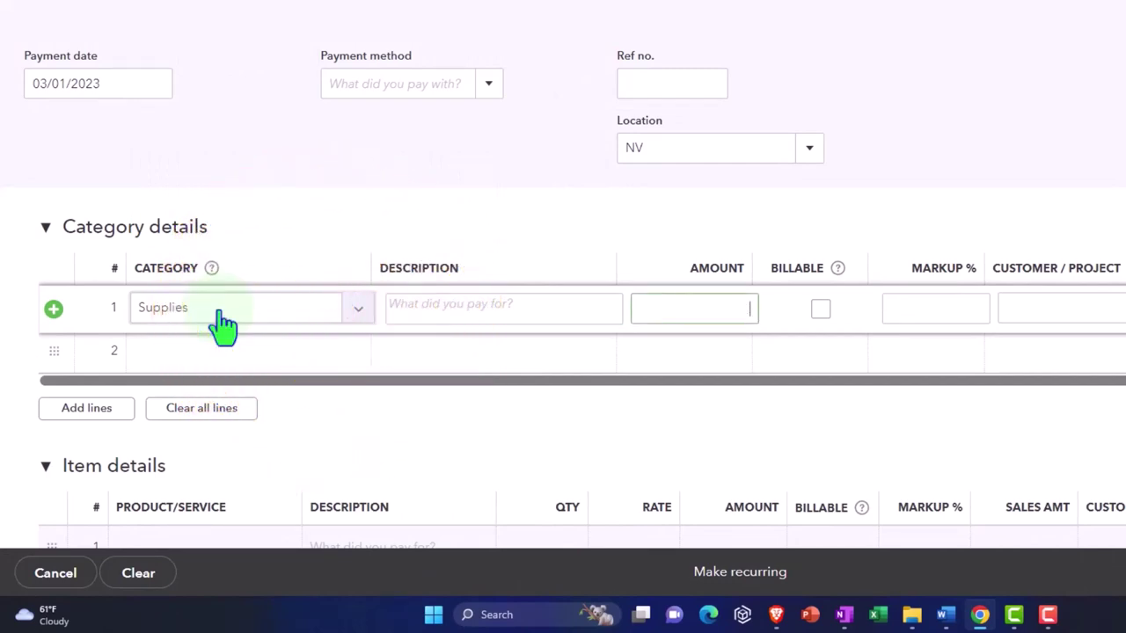
{"action": "type", "text": "0"}
{"action": "key", "text": "Tab"}
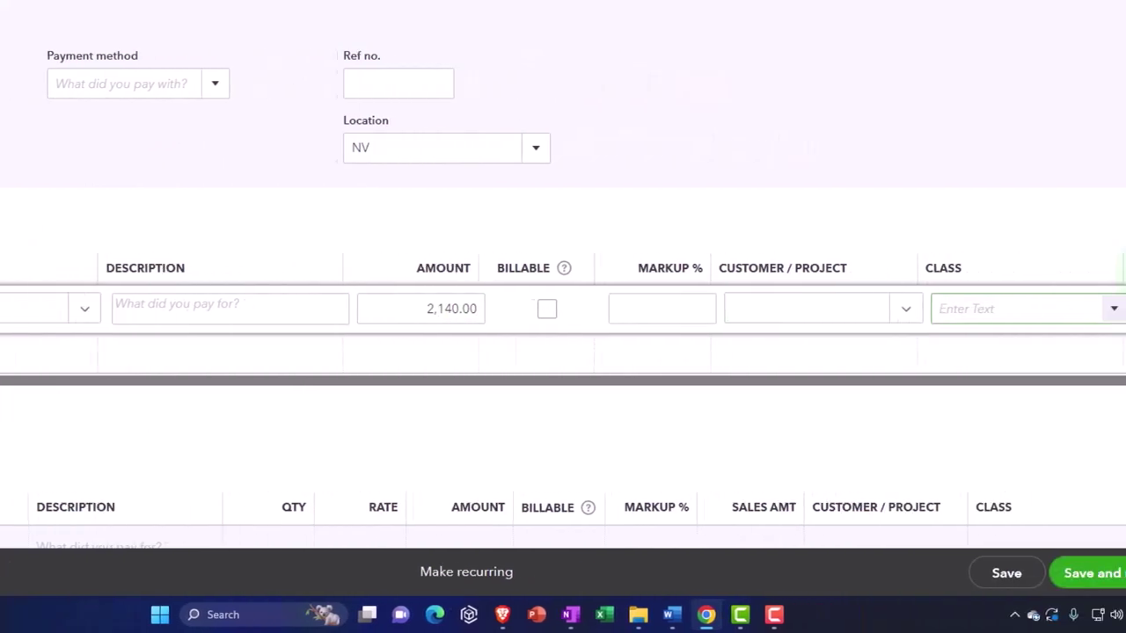
Tag the Supplies line with class B and set the expense location to CA.
{"action": "left_click", "coordinate": [1108, 309]}
{"action": "left_click", "coordinate": [938, 390]}
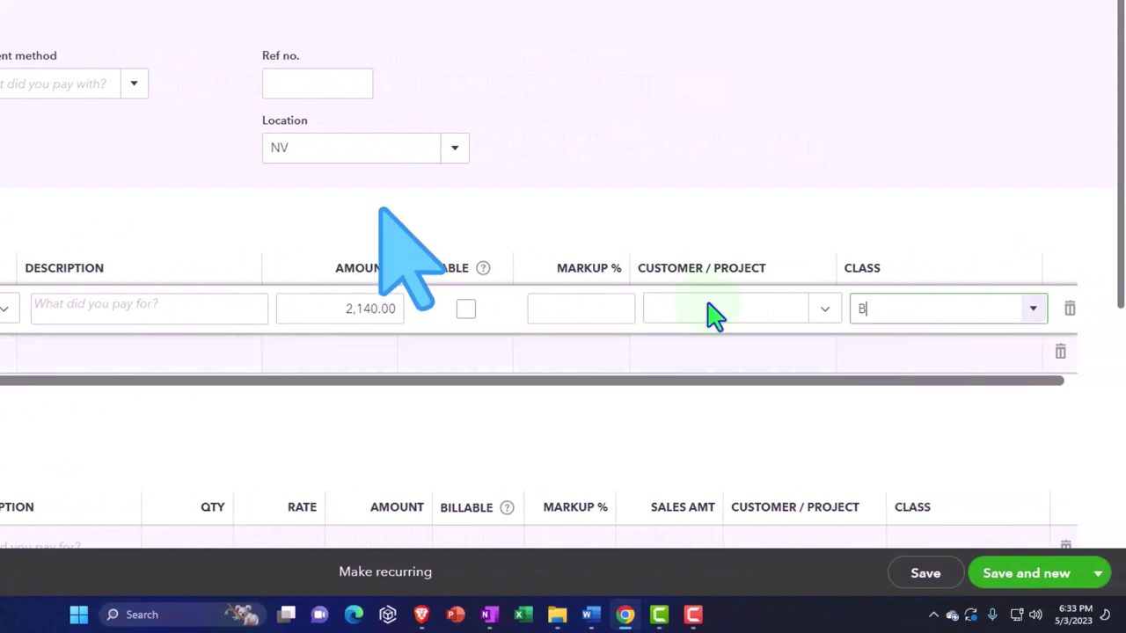
{"action": "left_click", "coordinate": [378, 149]}
{"action": "left_click", "coordinate": [349, 220]}
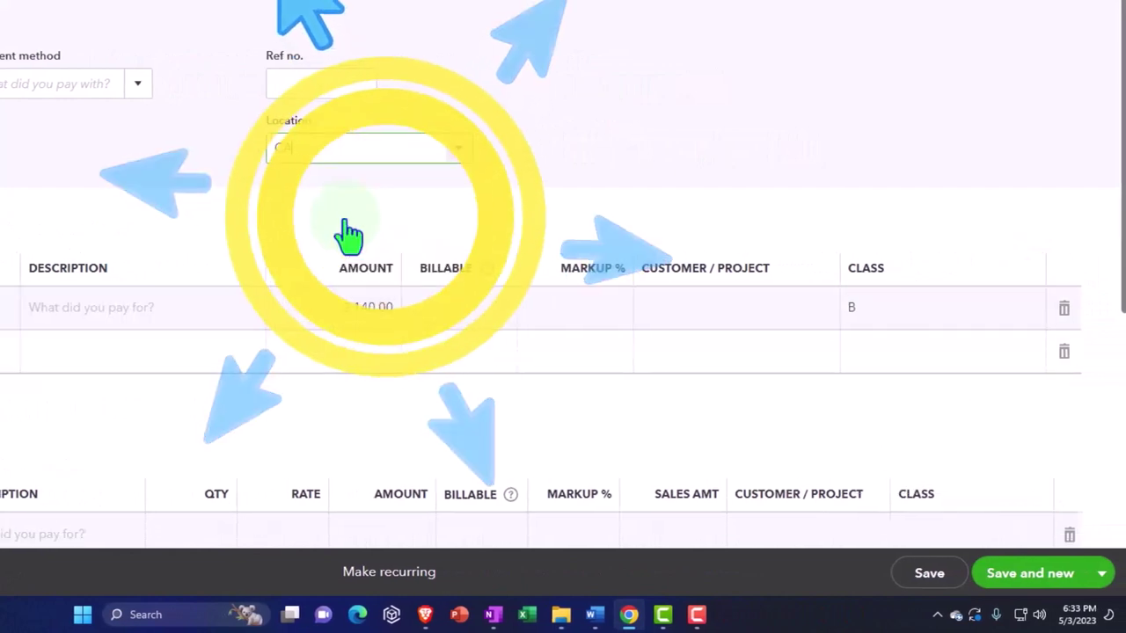
Add a second Supplies line of 3,127.00 tagged with class P.
{"action": "left_click", "coordinate": [189, 354]}
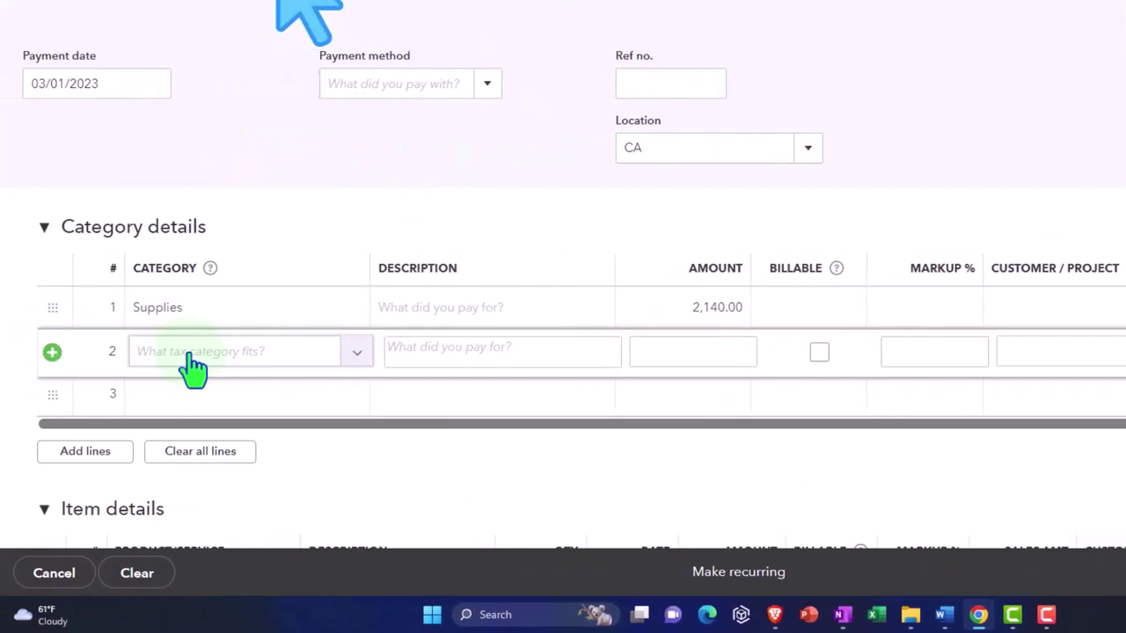
{"action": "type", "text": "Supplies"}
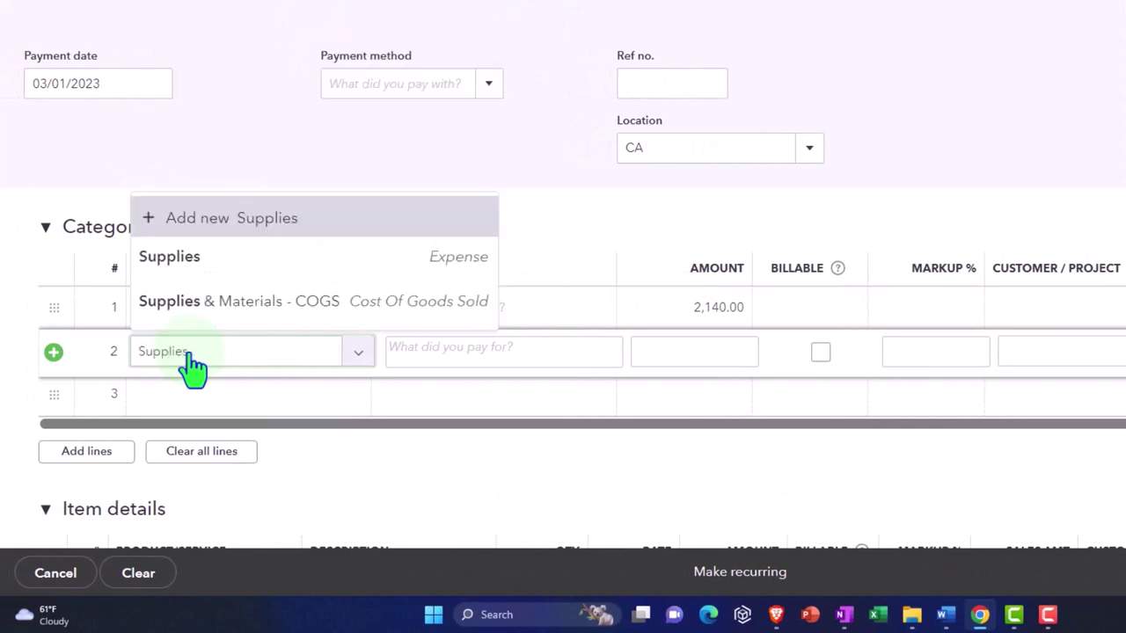
{"action": "key", "text": "Down"}
{"action": "key", "text": "Tab"}
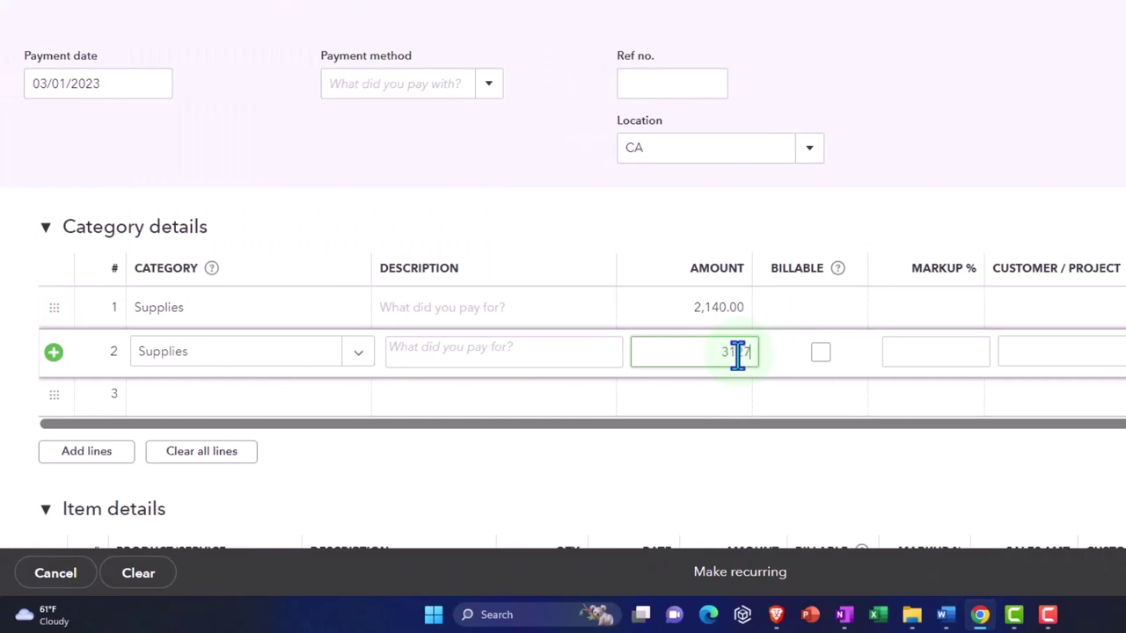
{"action": "key", "text": "Tab"}
{"action": "key", "text": "Tab"}
{"action": "key", "text": "Tab"}
{"action": "key", "text": "Tab"}
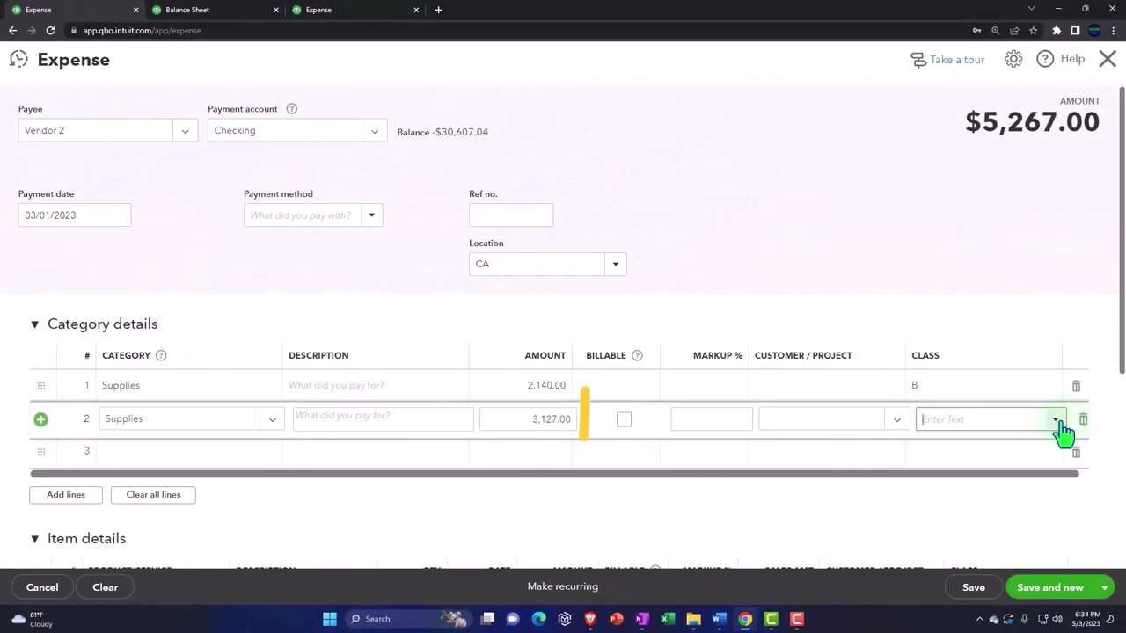
{"action": "left_click", "coordinate": [1056, 420]}
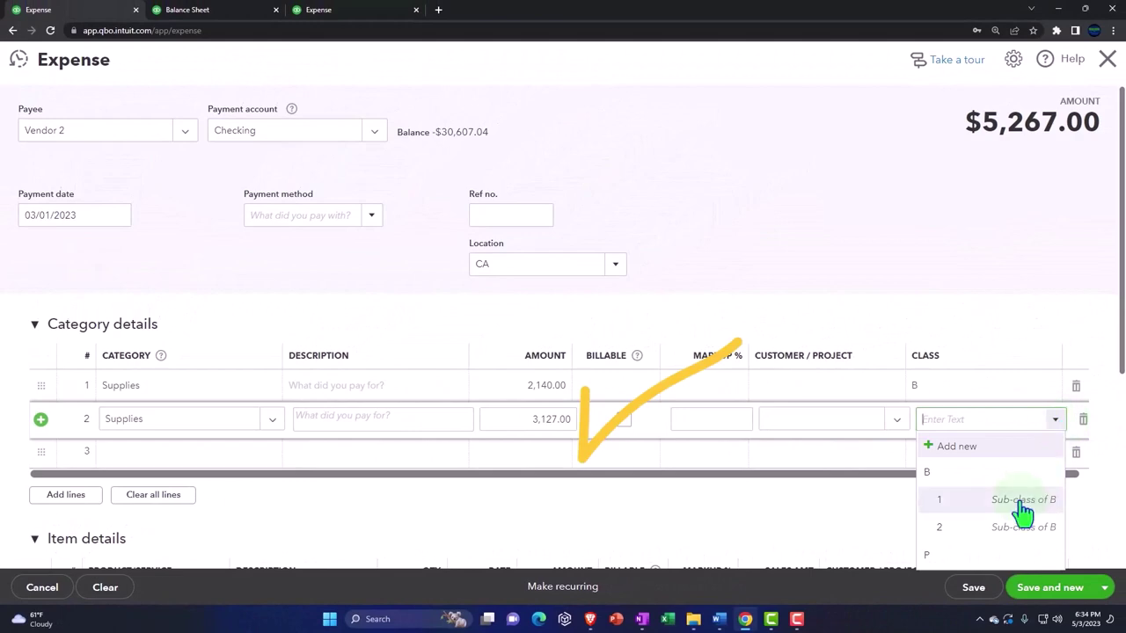
{"action": "left_click", "coordinate": [955, 558]}
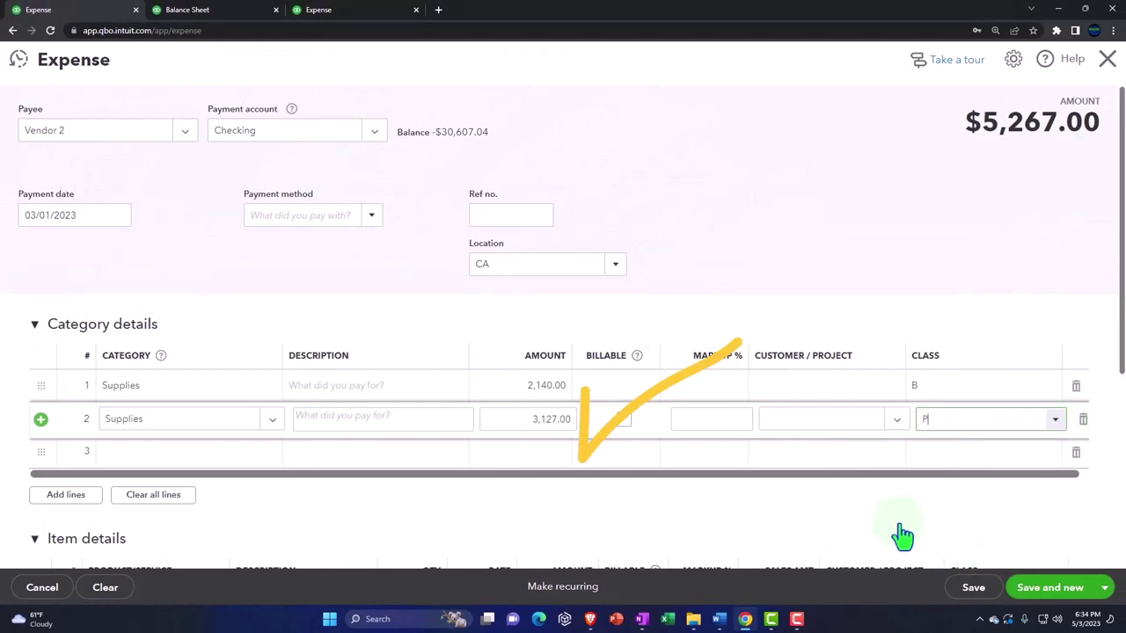
Save the $5,267.00 expense and start a new one.
{"action": "key", "text": "Tab"}
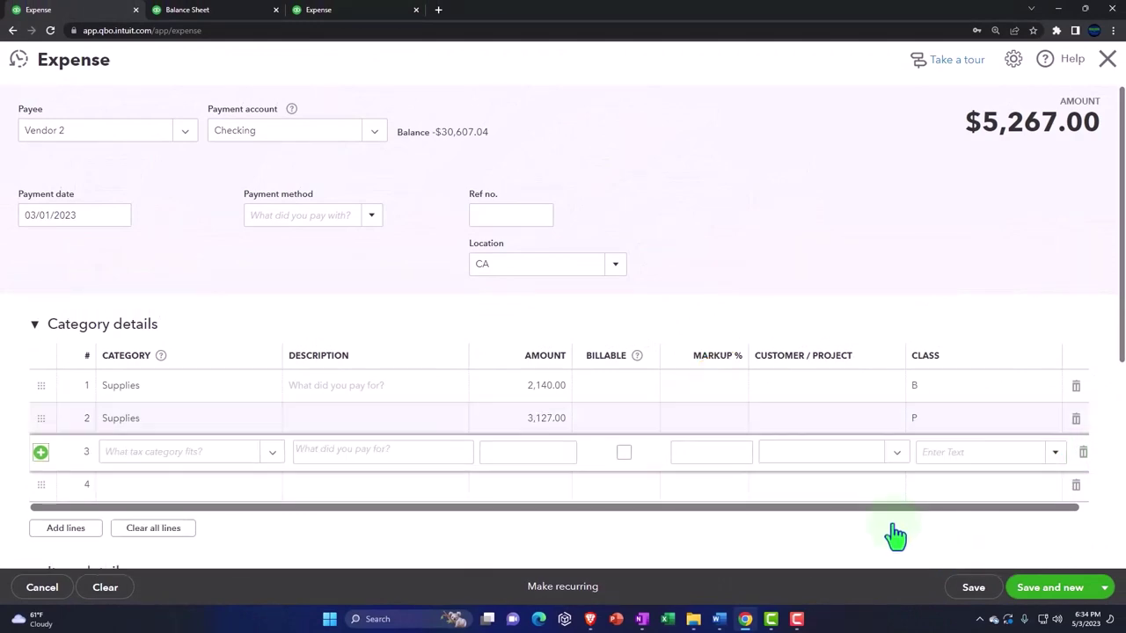
{"action": "scroll", "coordinate": [888, 533], "scroll_direction": "down", "scroll_amount": 2}
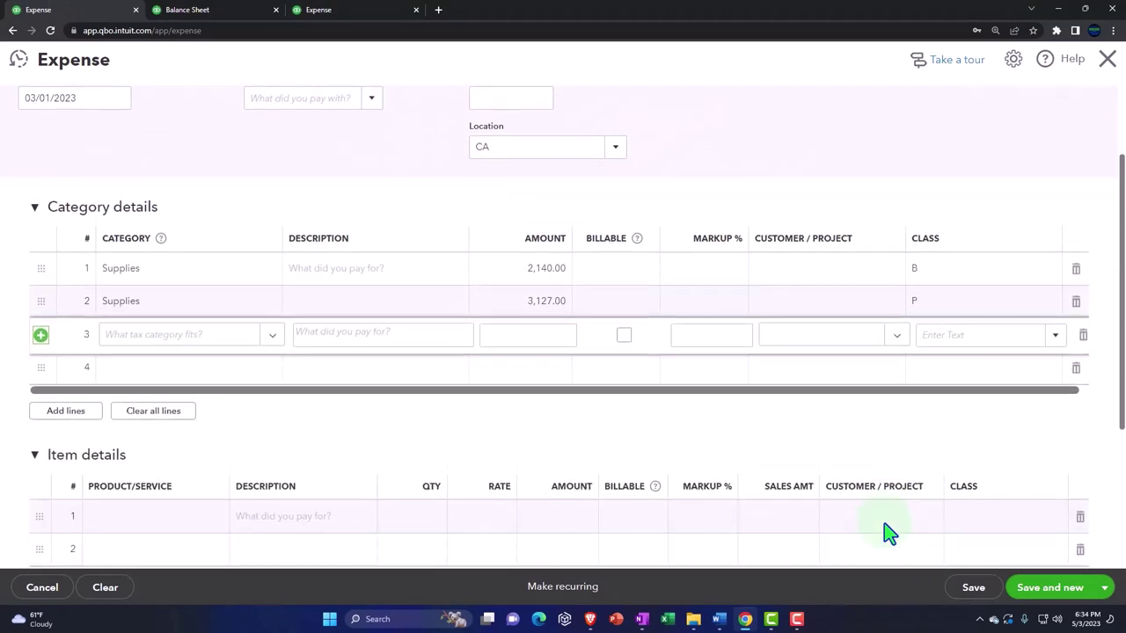
{"action": "scroll", "coordinate": [887, 534], "scroll_direction": "down", "scroll_amount": 4}
{"action": "left_click", "coordinate": [1038, 591]}
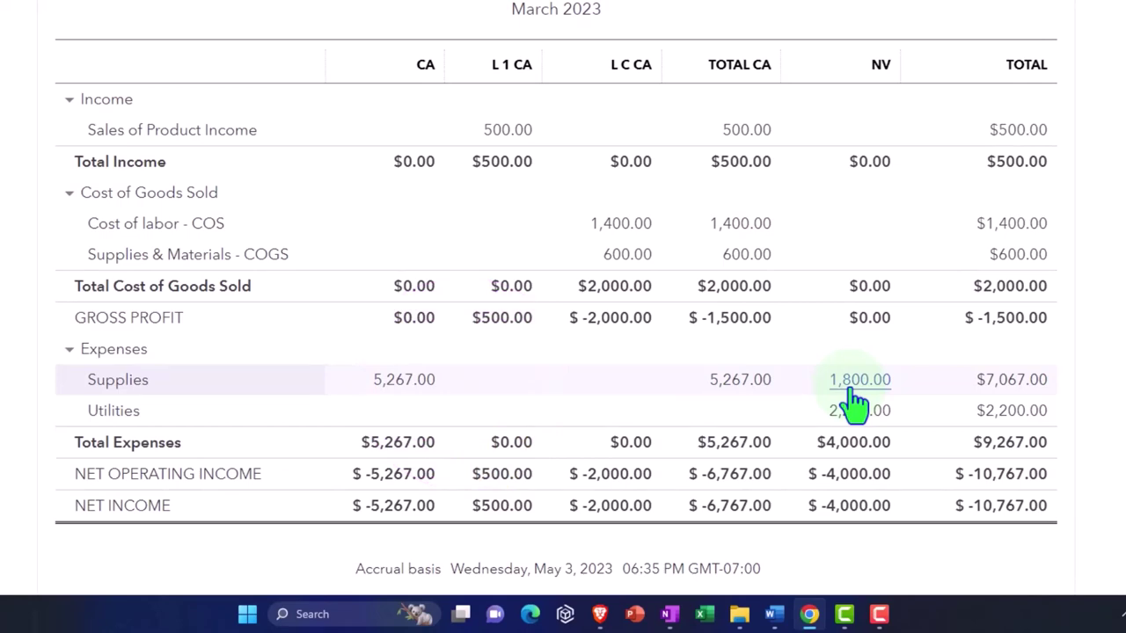
Scroll back up the March 2023 Profit and Loss report shown by Locations.
{"action": "scroll", "coordinate": [854, 404], "scroll_direction": "up", "scroll_amount": 5}
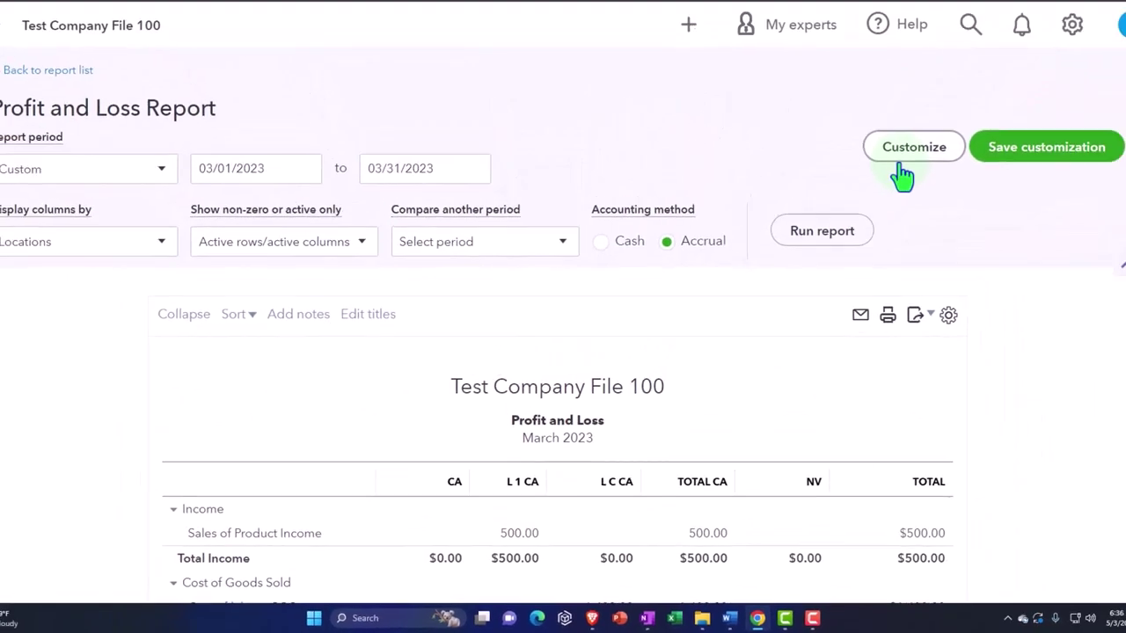
Filter the Profit and Loss report to class B and rerun it, totalling $3,340.00.
{"action": "left_click", "coordinate": [940, 114]}
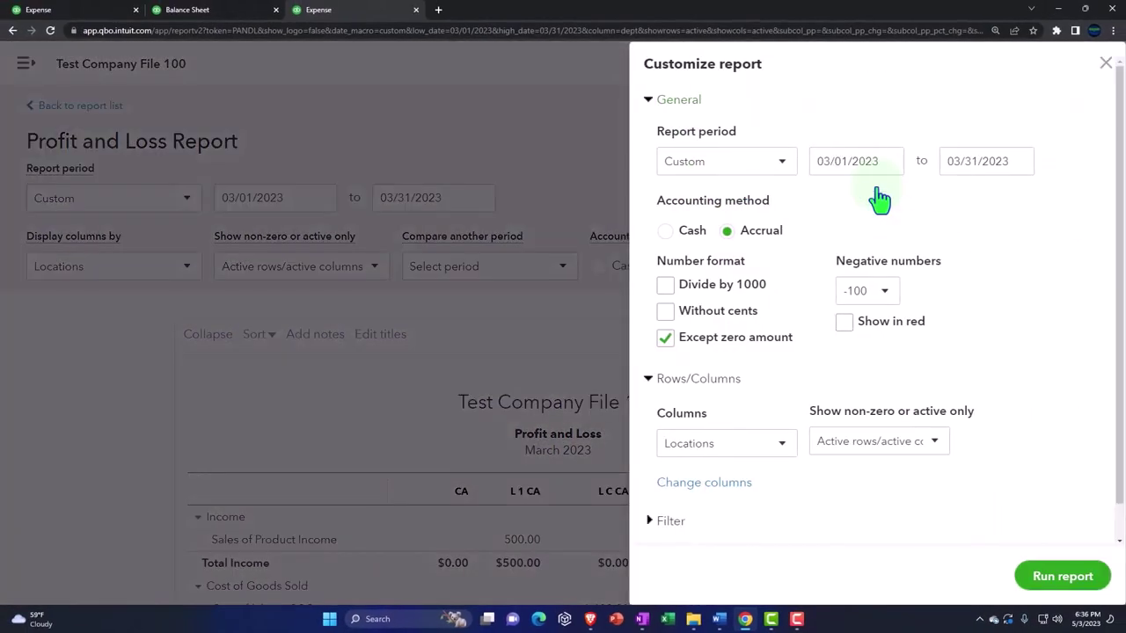
{"action": "scroll", "coordinate": [743, 414], "scroll_direction": "down", "scroll_amount": 1}
{"action": "triple_click", "coordinate": [664, 479]}
{"action": "scroll", "coordinate": [698, 439], "scroll_direction": "down", "scroll_amount": 3}
{"action": "left_click", "coordinate": [674, 513]}
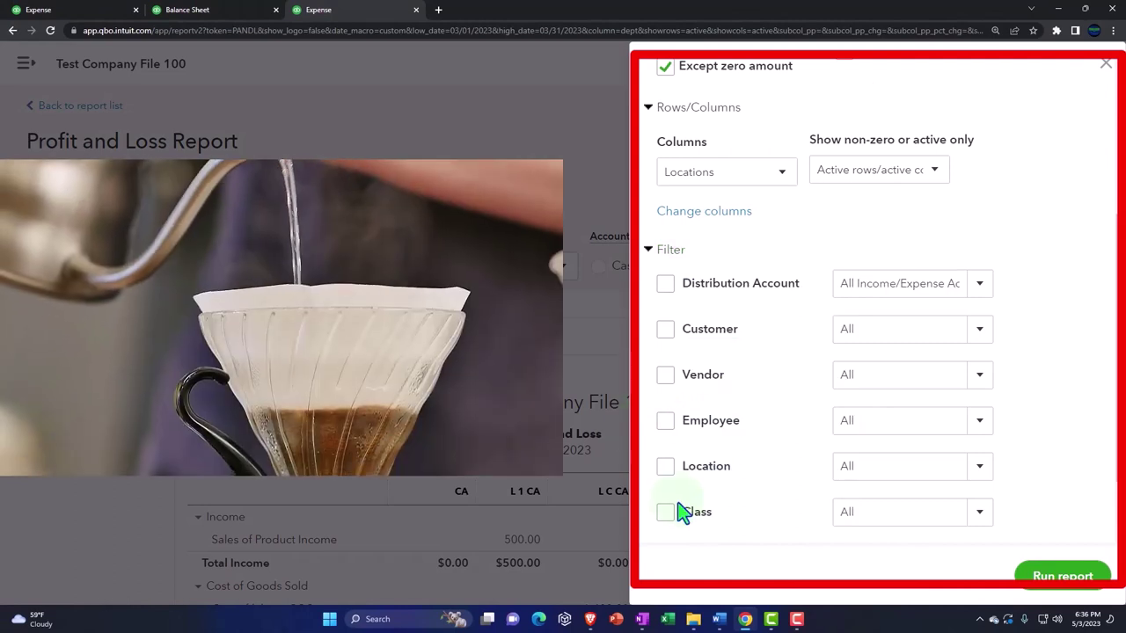
{"action": "scroll", "coordinate": [674, 484], "scroll_direction": "down", "scroll_amount": 1}
{"action": "left_click", "coordinate": [666, 414]}
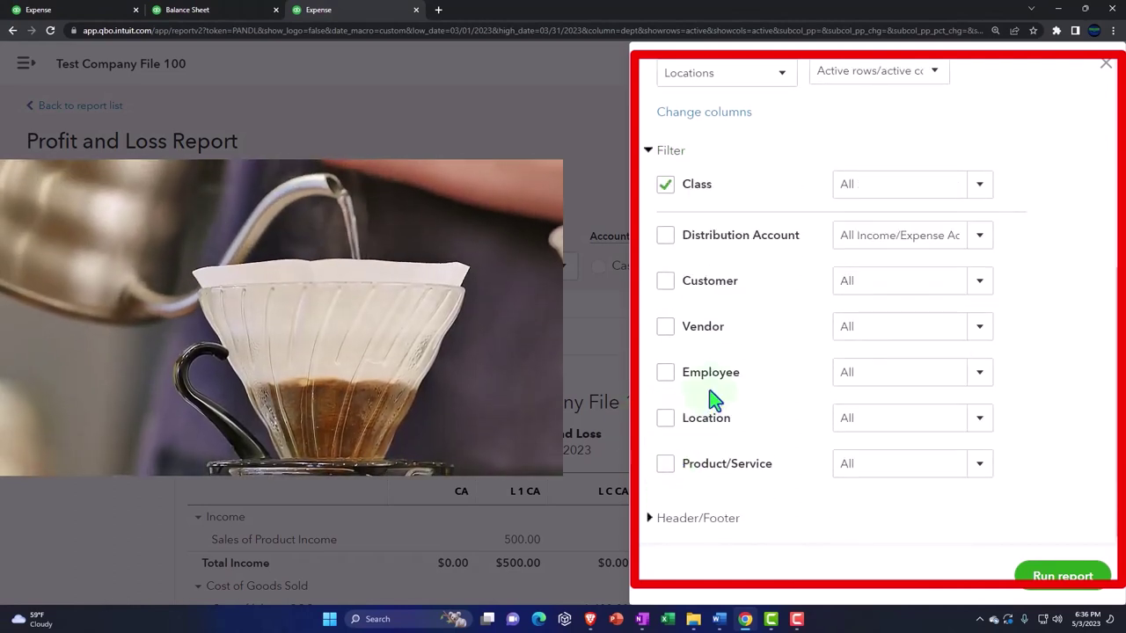
{"action": "left_click", "coordinate": [980, 196]}
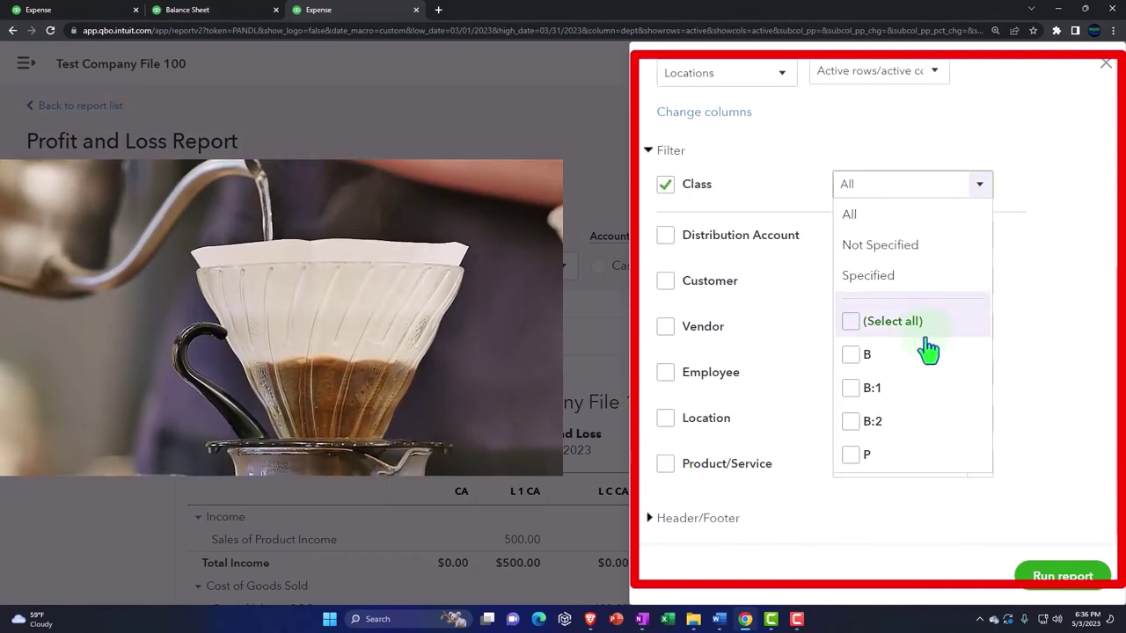
{"action": "left_click", "coordinate": [850, 357]}
{"action": "left_click", "coordinate": [1063, 576]}
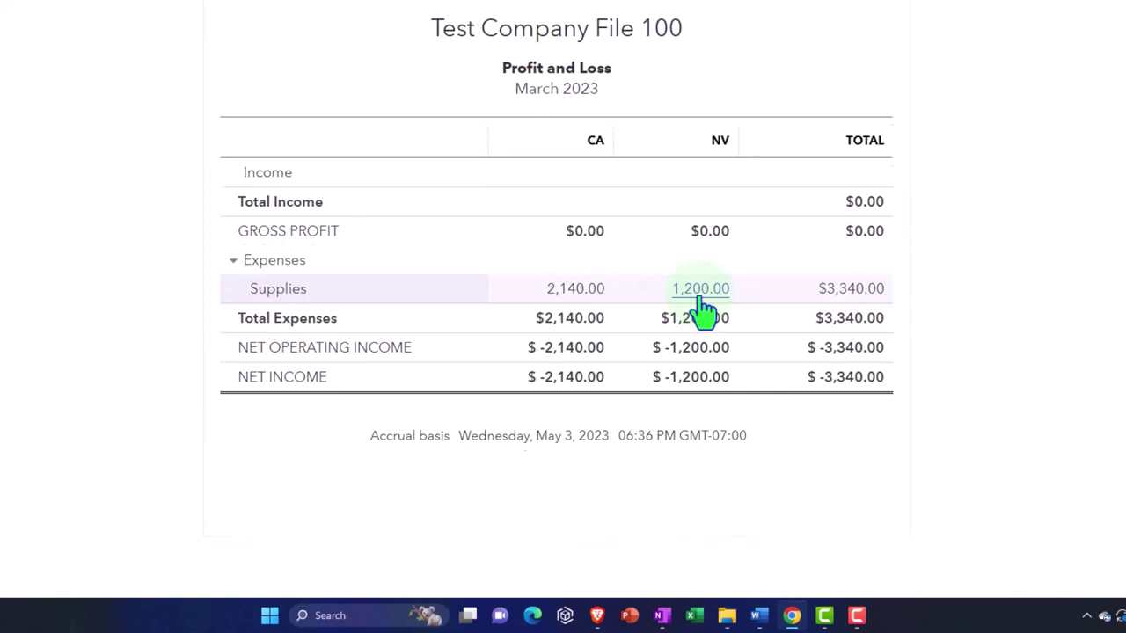
Remove the class filter and rerun the Profit and Loss report.
{"action": "left_click", "coordinate": [975, 59]}
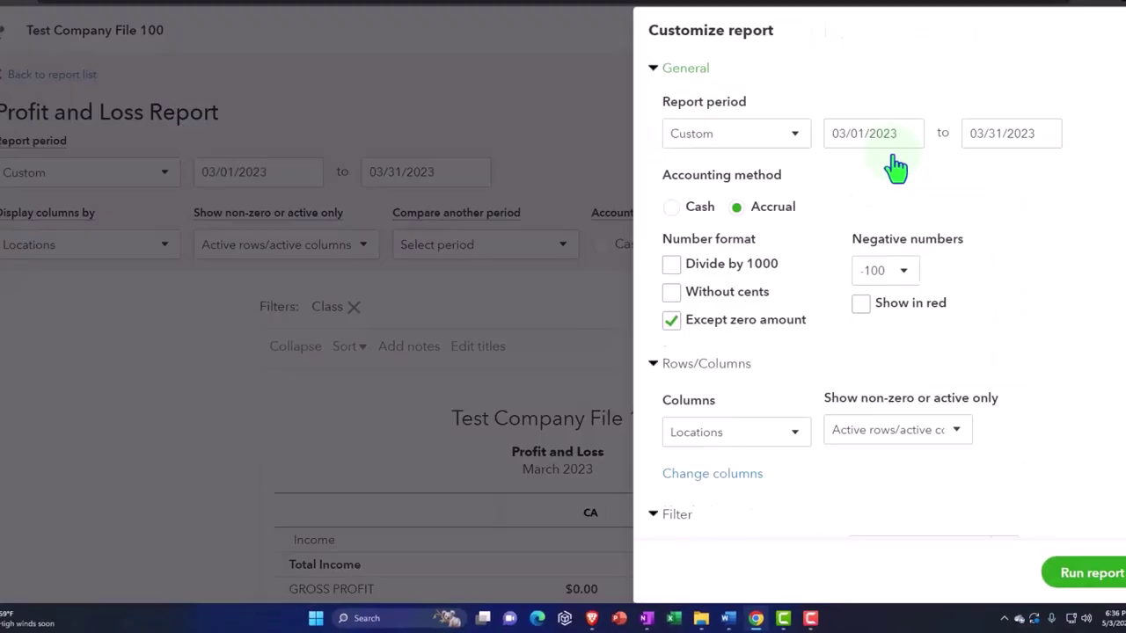
{"action": "scroll", "coordinate": [706, 415], "scroll_direction": "down", "scroll_amount": 3}
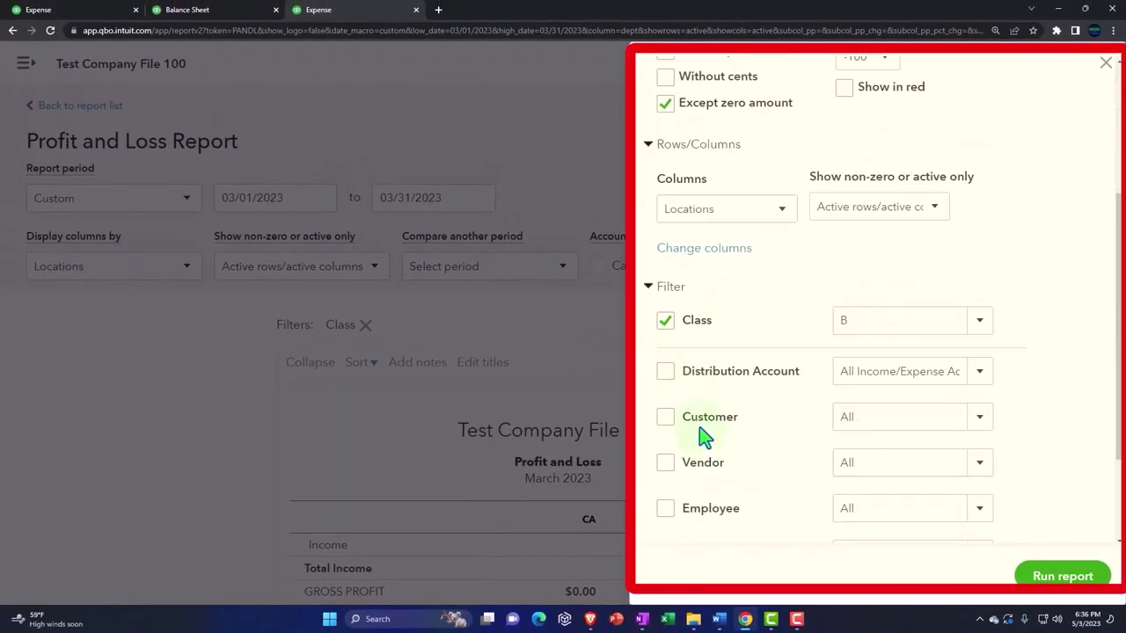
{"action": "left_click", "coordinate": [666, 322]}
{"action": "left_click", "coordinate": [1062, 576]}
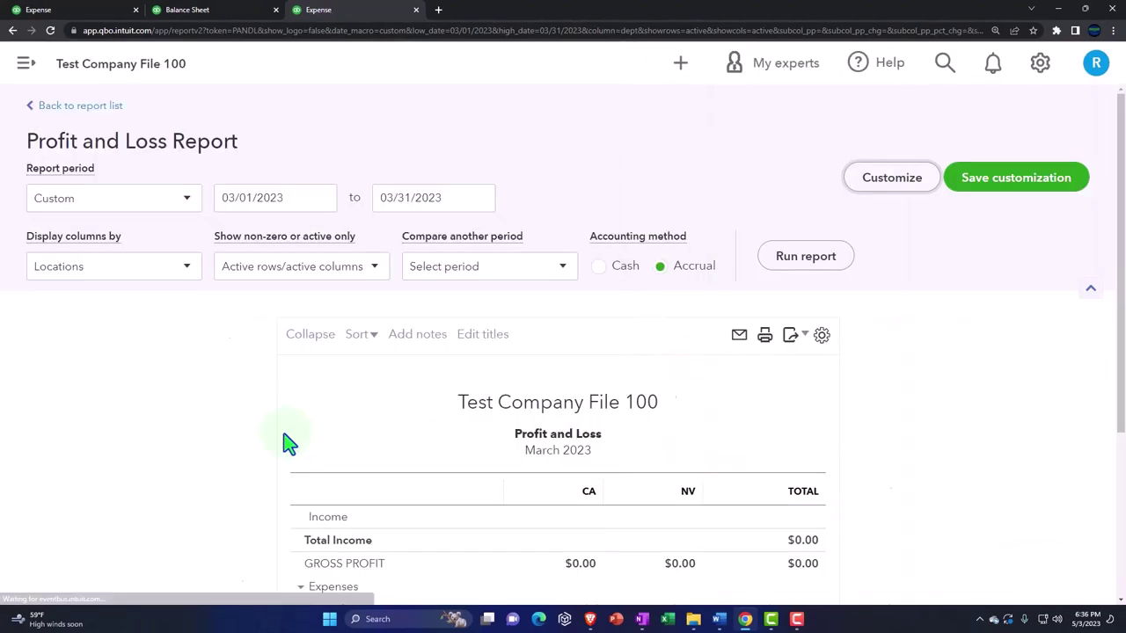
Display report columns by Classes, showing Supplies 3,340.00 for B and 3,727.00 for P.
{"action": "scroll", "coordinate": [284, 449], "scroll_direction": "down", "scroll_amount": 3}
{"action": "scroll", "coordinate": [282, 458], "scroll_direction": "up", "scroll_amount": 3}
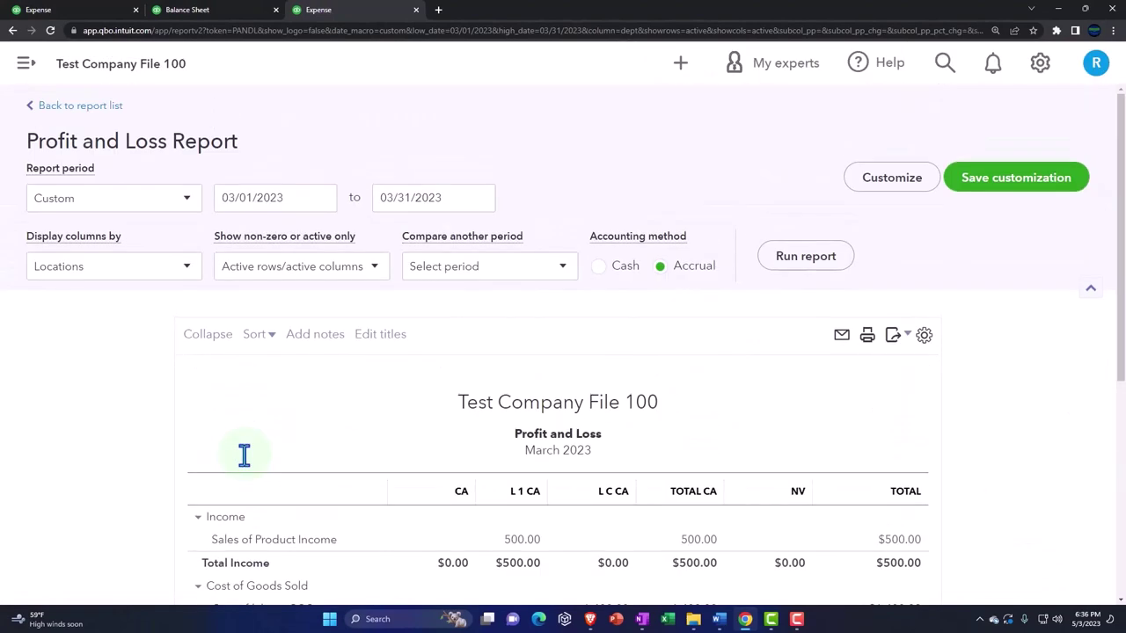
{"action": "left_click", "coordinate": [187, 268]}
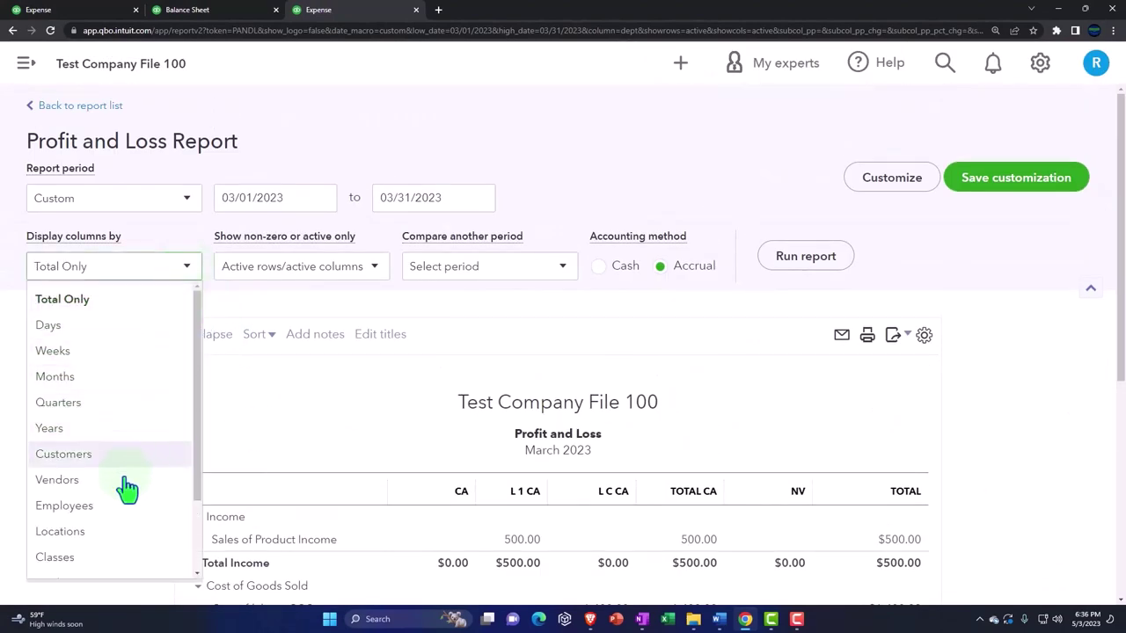
{"action": "left_click", "coordinate": [77, 558]}
{"action": "left_click", "coordinate": [791, 259]}
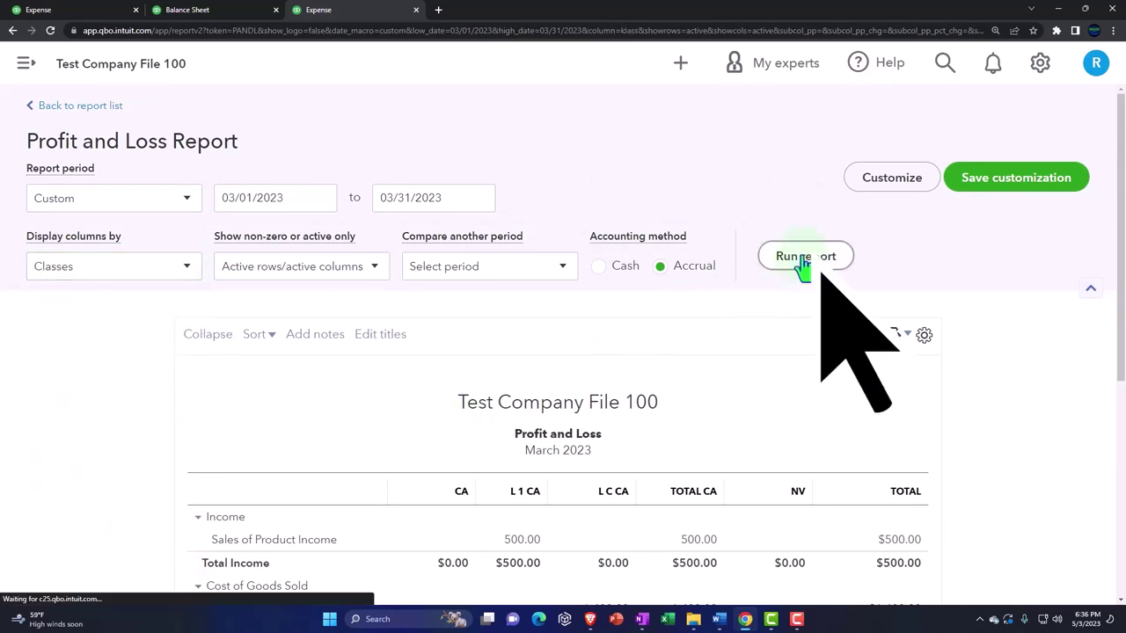
{"action": "scroll", "coordinate": [208, 273], "scroll_direction": "down", "scroll_amount": 3}
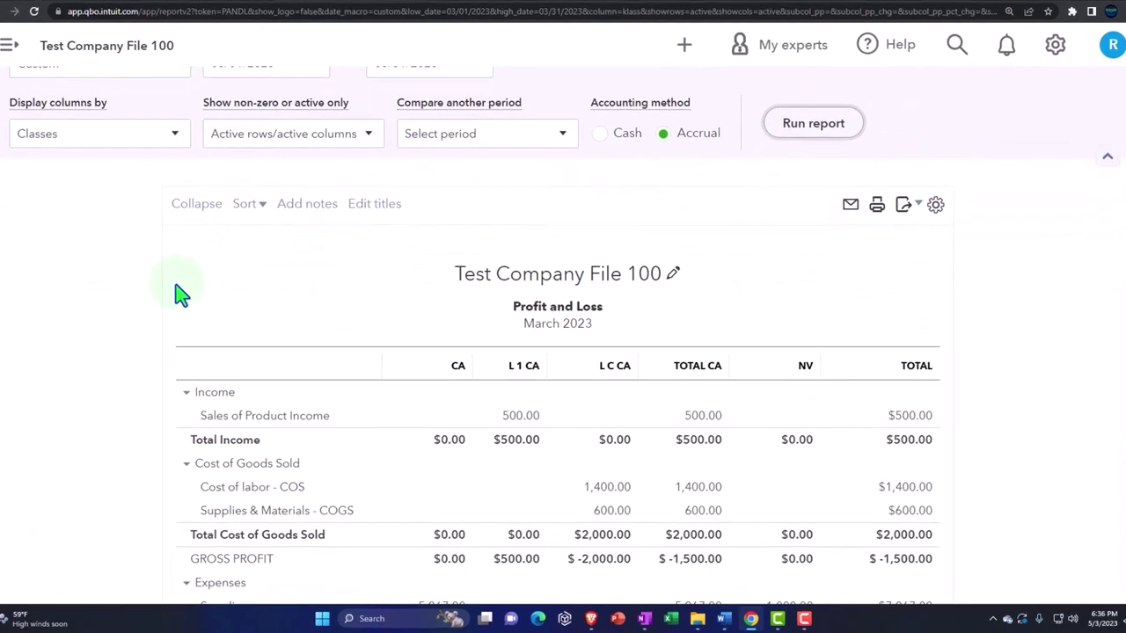
{"action": "scroll", "coordinate": [135, 254], "scroll_direction": "down", "scroll_amount": 3}
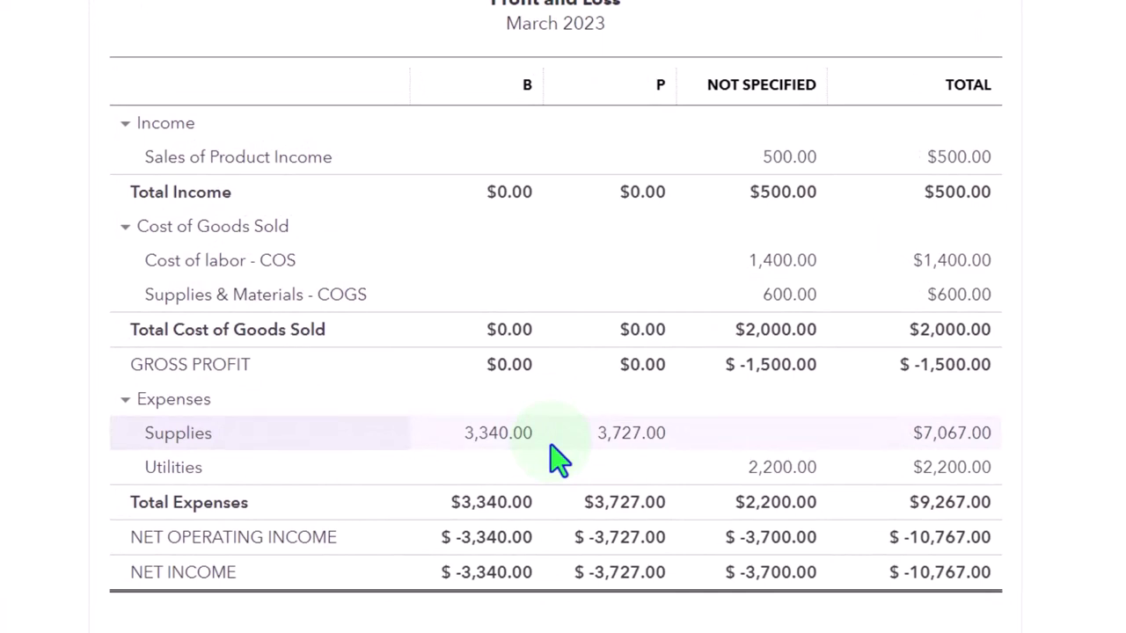
Filter the class-column report to location CA, showing B 2,140.00 and P 3,127.00.
{"action": "scroll", "coordinate": [583, 118], "scroll_direction": "up", "scroll_amount": 5}
{"action": "left_click", "coordinate": [1031, 46]}
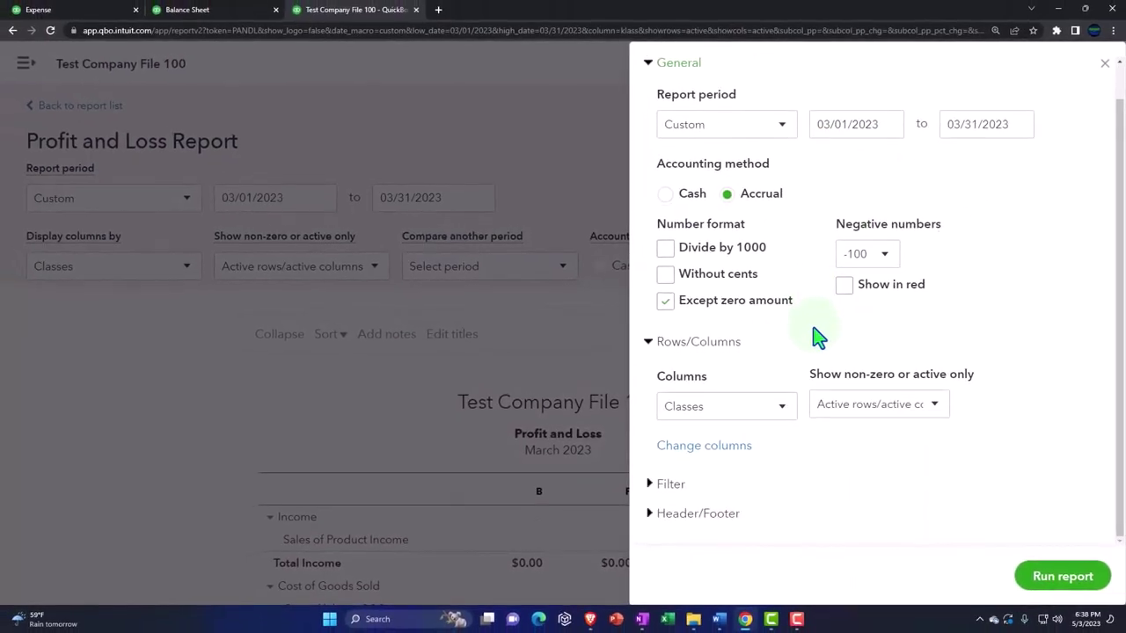
{"action": "left_click", "coordinate": [669, 484]}
{"action": "scroll", "coordinate": [711, 349], "scroll_direction": "down", "scroll_amount": 3}
{"action": "scroll", "coordinate": [709, 420], "scroll_direction": "down", "scroll_amount": 1}
{"action": "left_click", "coordinate": [666, 367]}
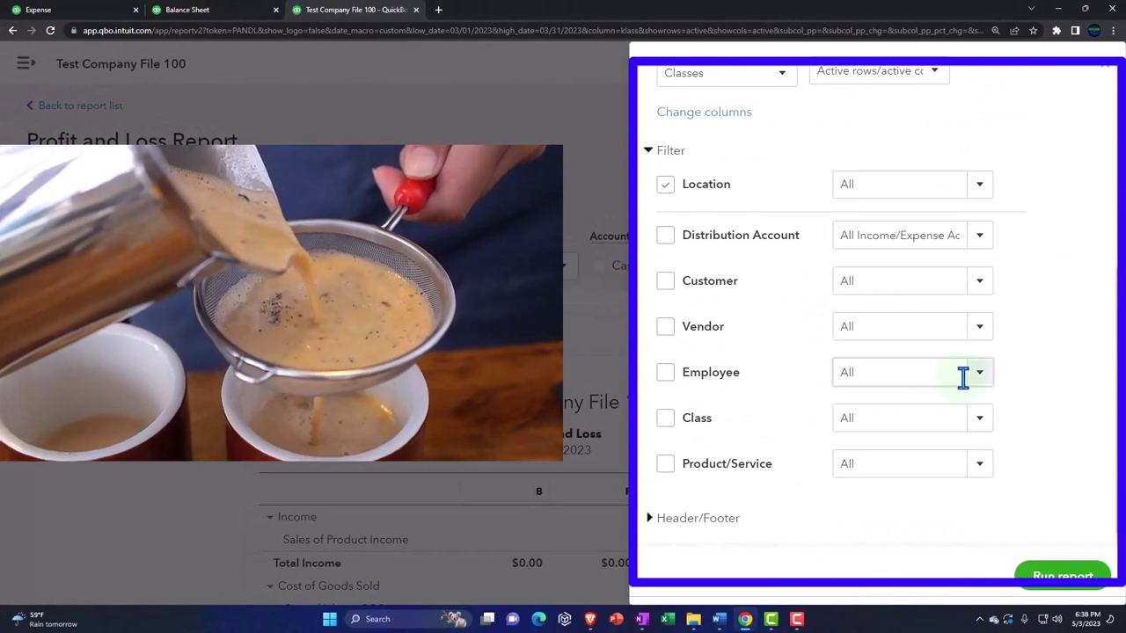
{"action": "left_click", "coordinate": [980, 187]}
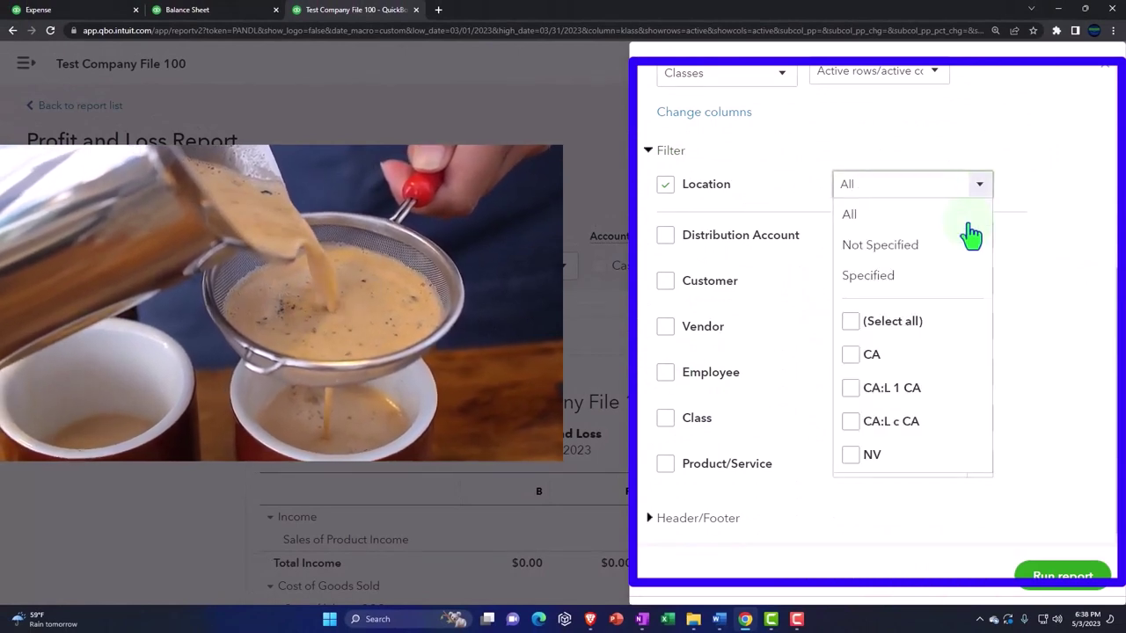
{"action": "left_click", "coordinate": [866, 355]}
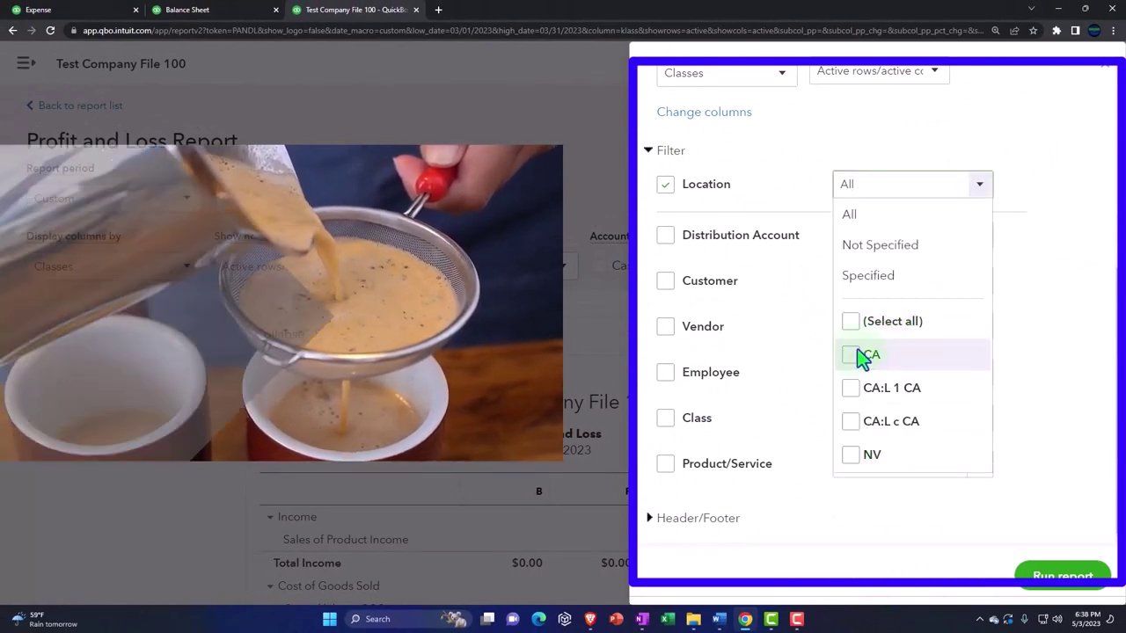
{"action": "left_click", "coordinate": [1055, 574]}
{"action": "scroll", "coordinate": [779, 455], "scroll_direction": "down", "scroll_amount": 3}
{"action": "scroll", "coordinate": [780, 453], "scroll_direction": "down", "scroll_amount": 1}
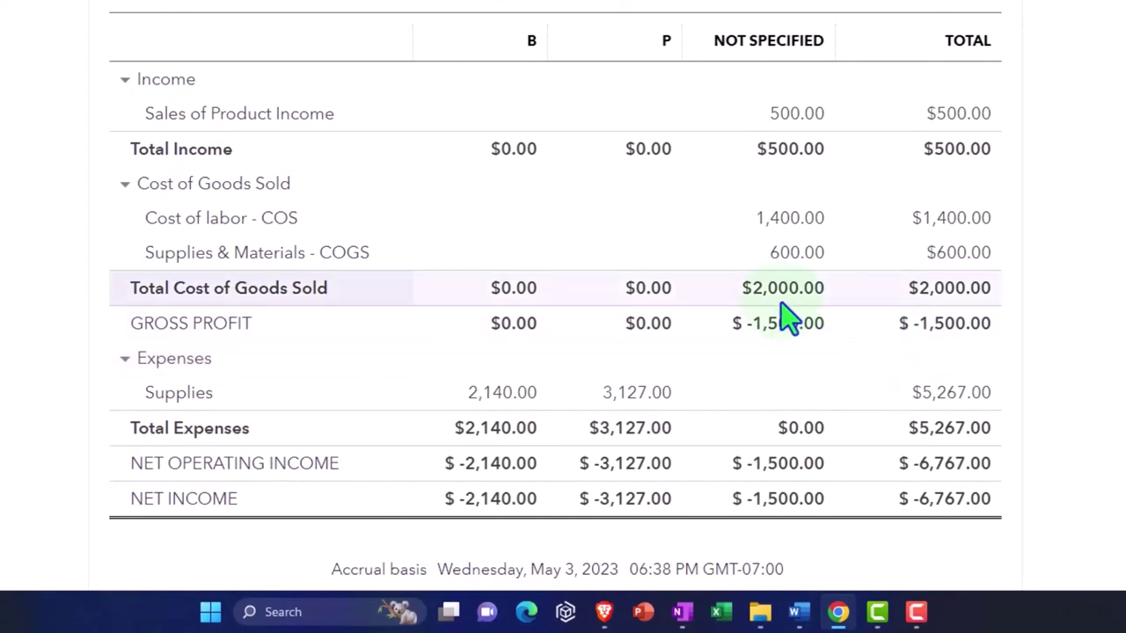
{"action": "scroll", "coordinate": [746, 334], "scroll_direction": "up", "scroll_amount": 4}
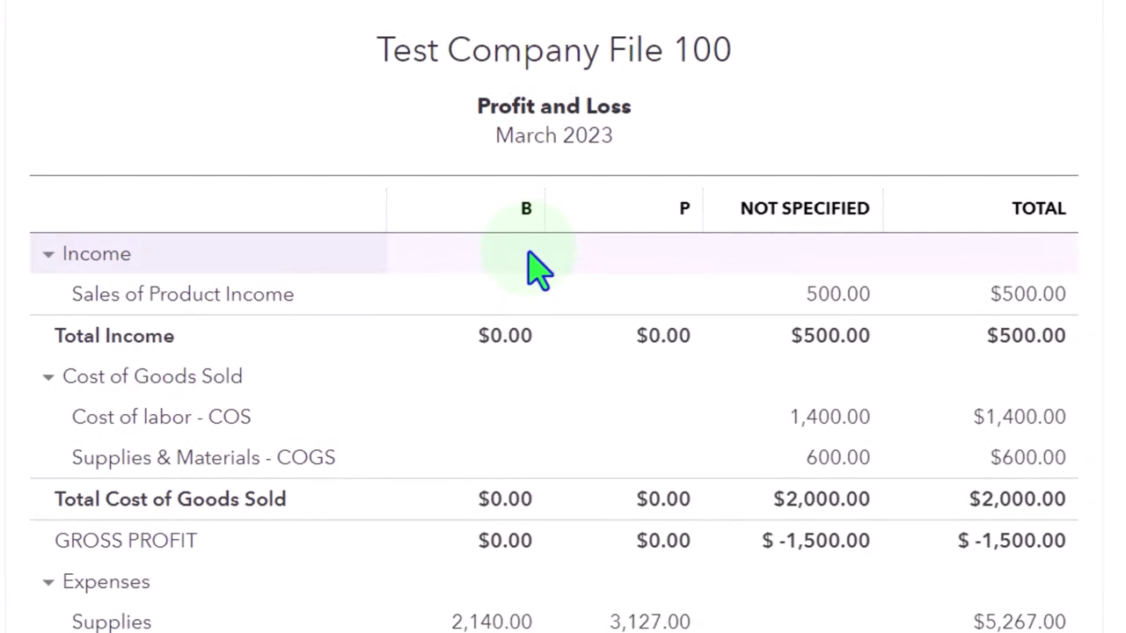
{"action": "scroll", "coordinate": [538, 268], "scroll_direction": "up", "scroll_amount": 3}
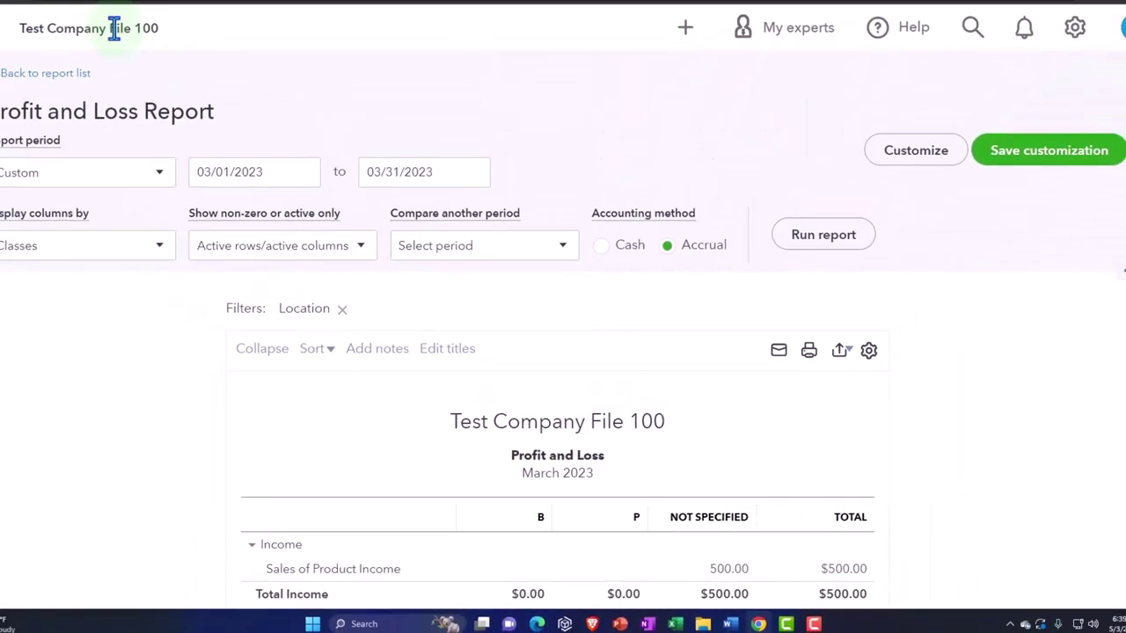
Close the open Expense form and go to Payroll settings from the gear menu.
{"action": "left_click", "coordinate": [90, 10]}
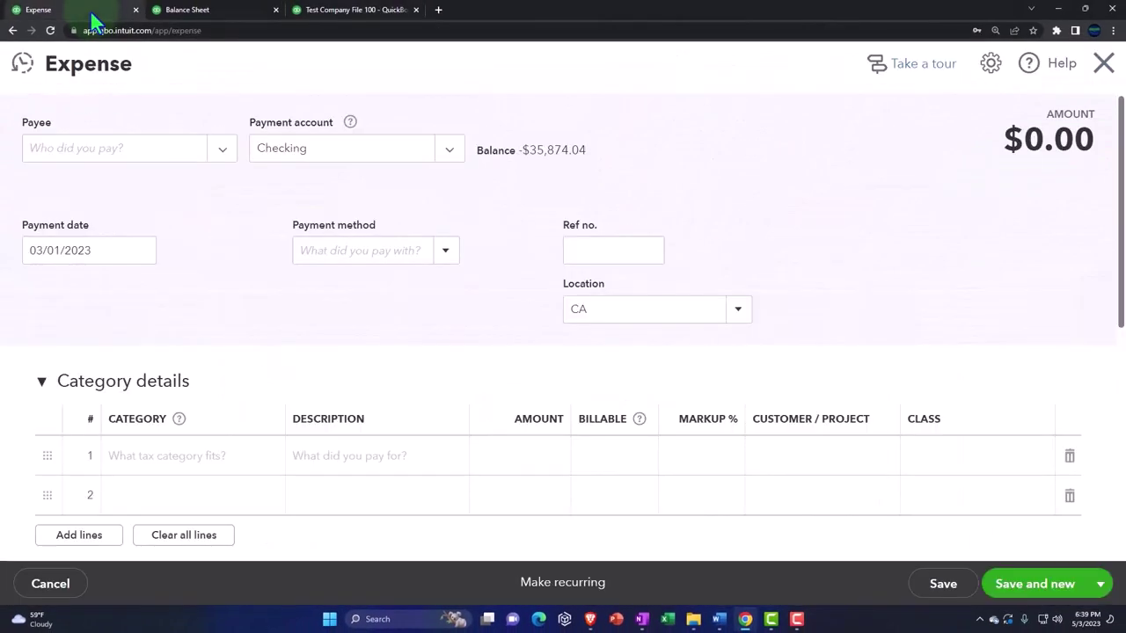
{"action": "left_click", "coordinate": [1107, 70]}
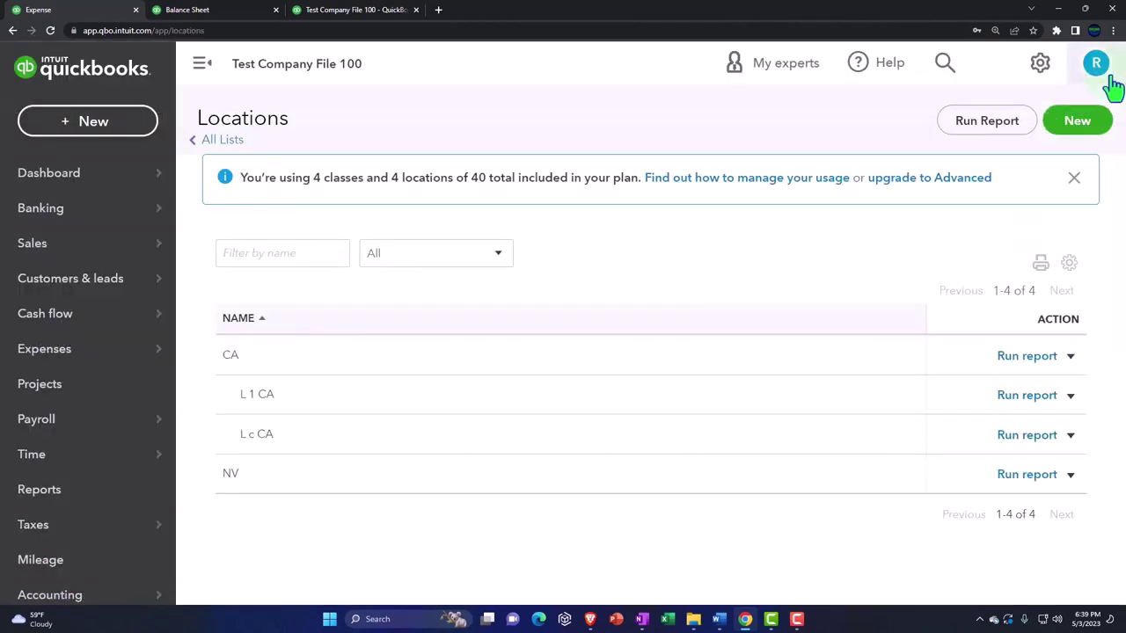
{"action": "left_click", "coordinate": [1041, 65]}
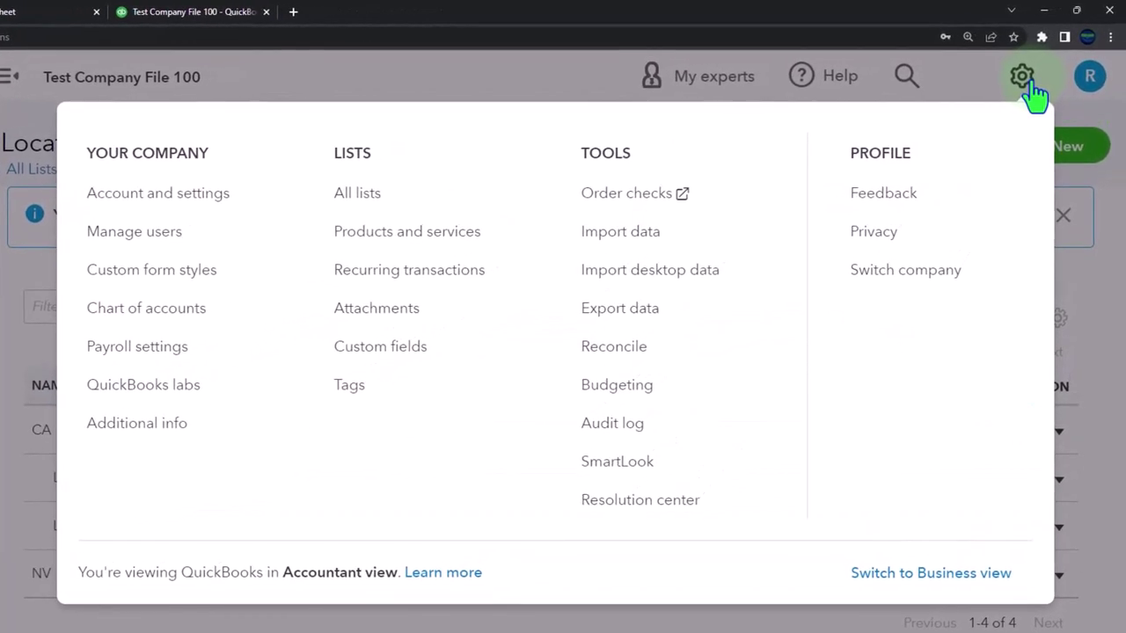
{"action": "left_click", "coordinate": [167, 351]}
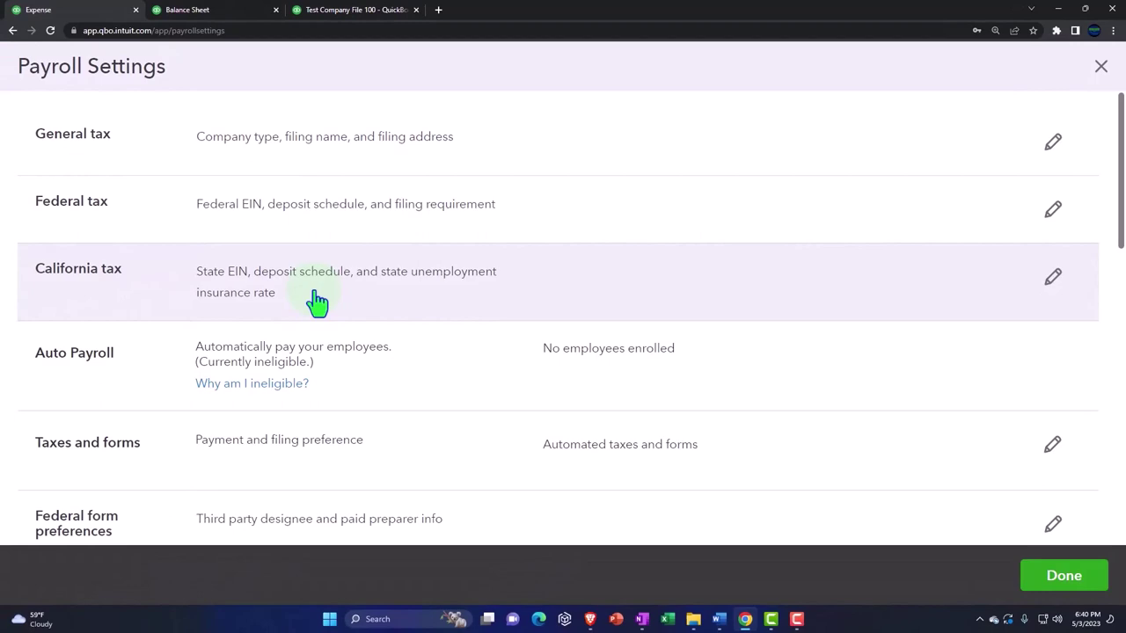
{"action": "scroll", "coordinate": [317, 301], "scroll_direction": "down", "scroll_amount": 7}
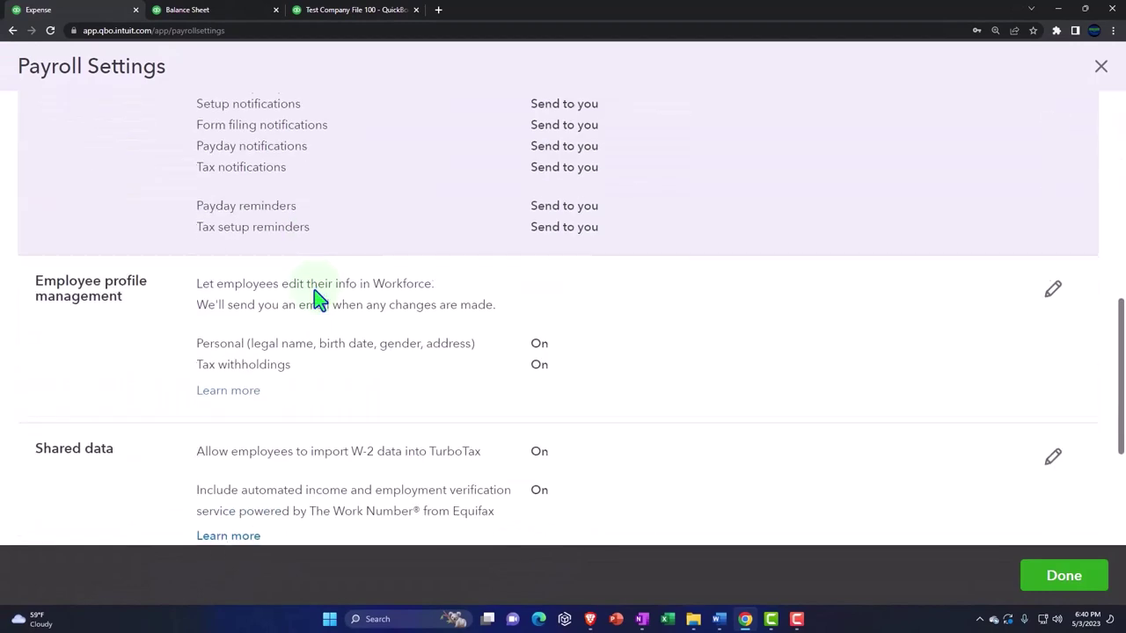
{"action": "scroll", "coordinate": [317, 299], "scroll_direction": "down", "scroll_amount": 3}
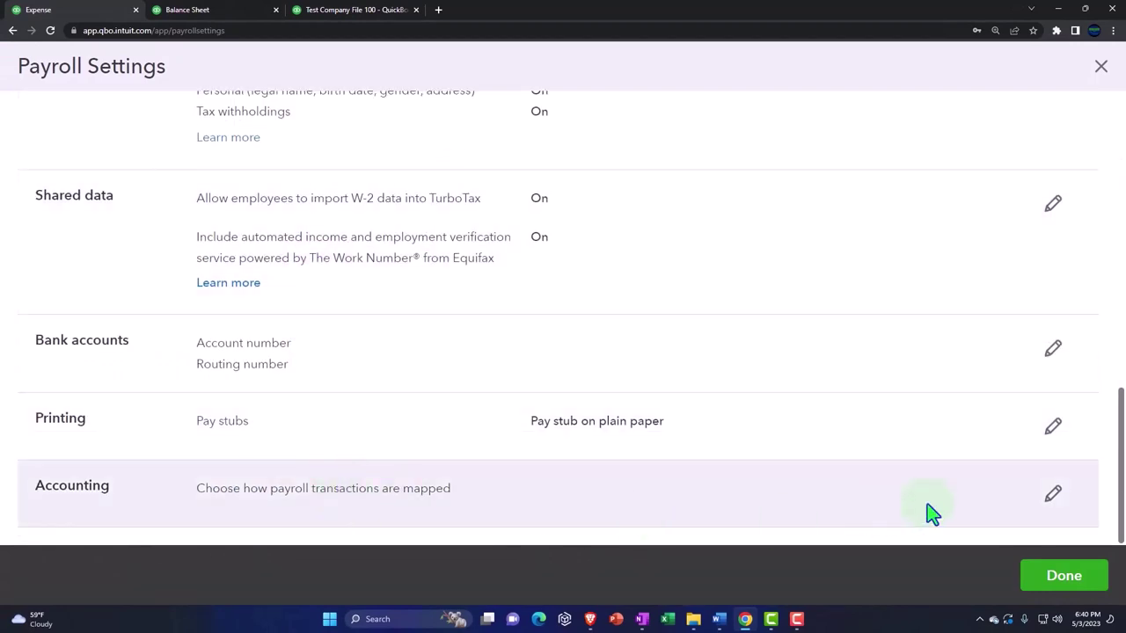
{"action": "left_click", "coordinate": [1052, 495]}
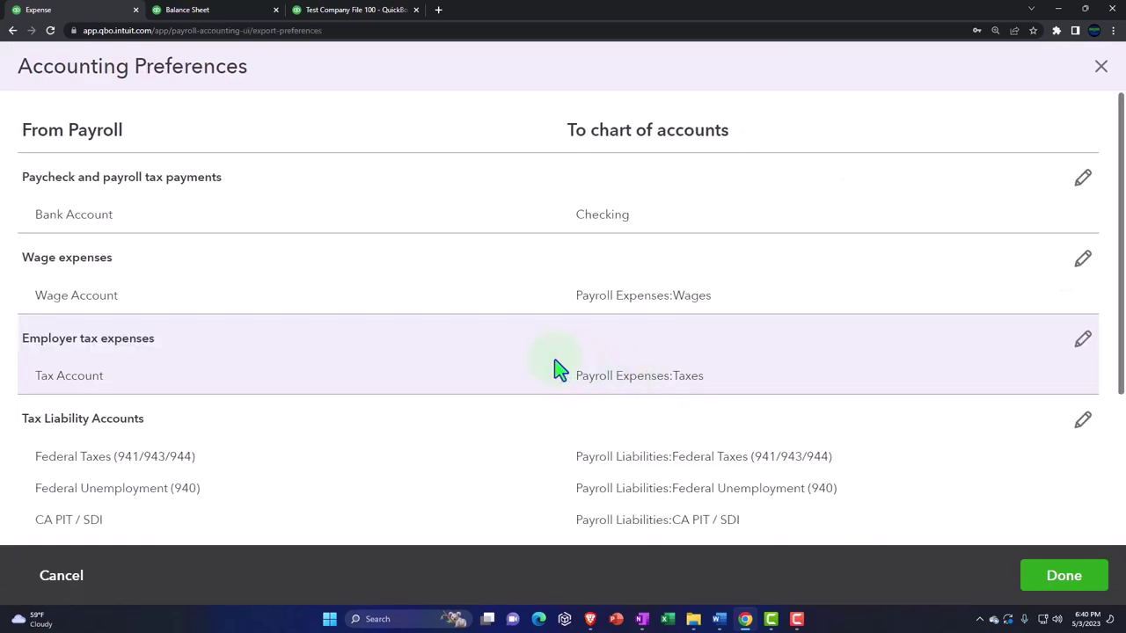
{"action": "scroll", "coordinate": [485, 370], "scroll_direction": "down", "scroll_amount": 3}
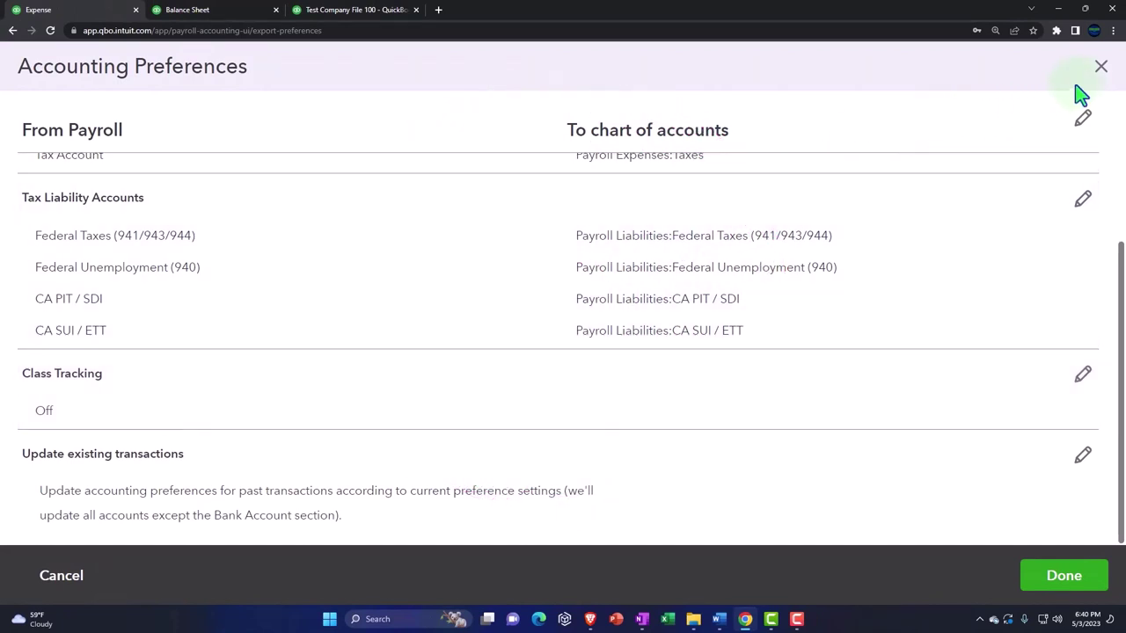
{"action": "left_click", "coordinate": [1099, 74]}
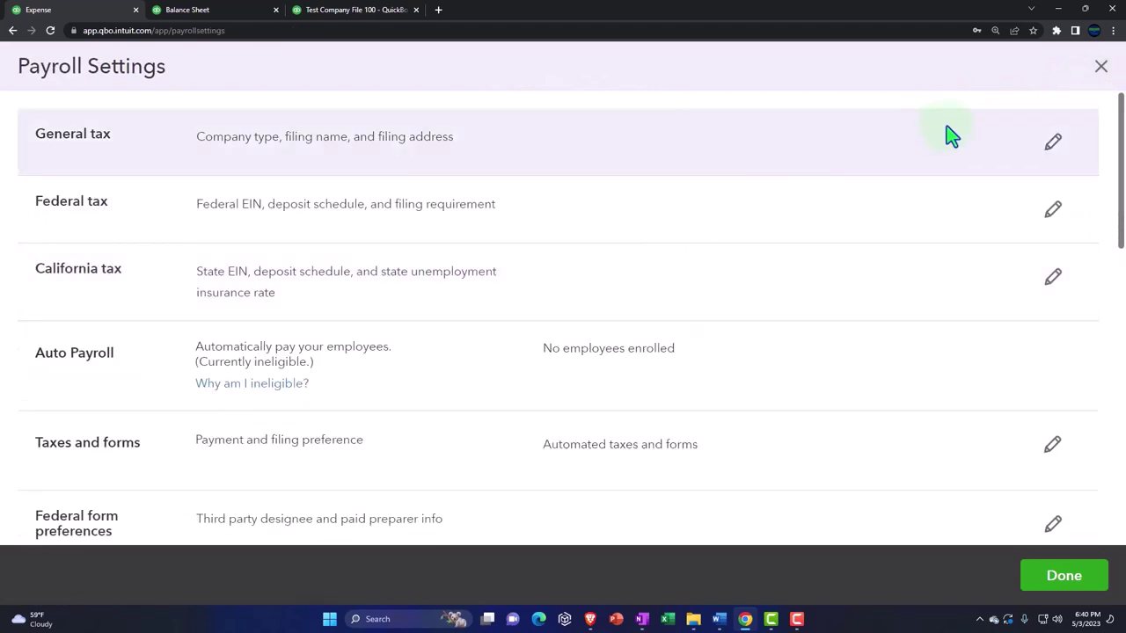
Leave Payroll Settings and preview the Every Friday payroll with 10 regular hours.
{"action": "left_click", "coordinate": [1101, 74]}
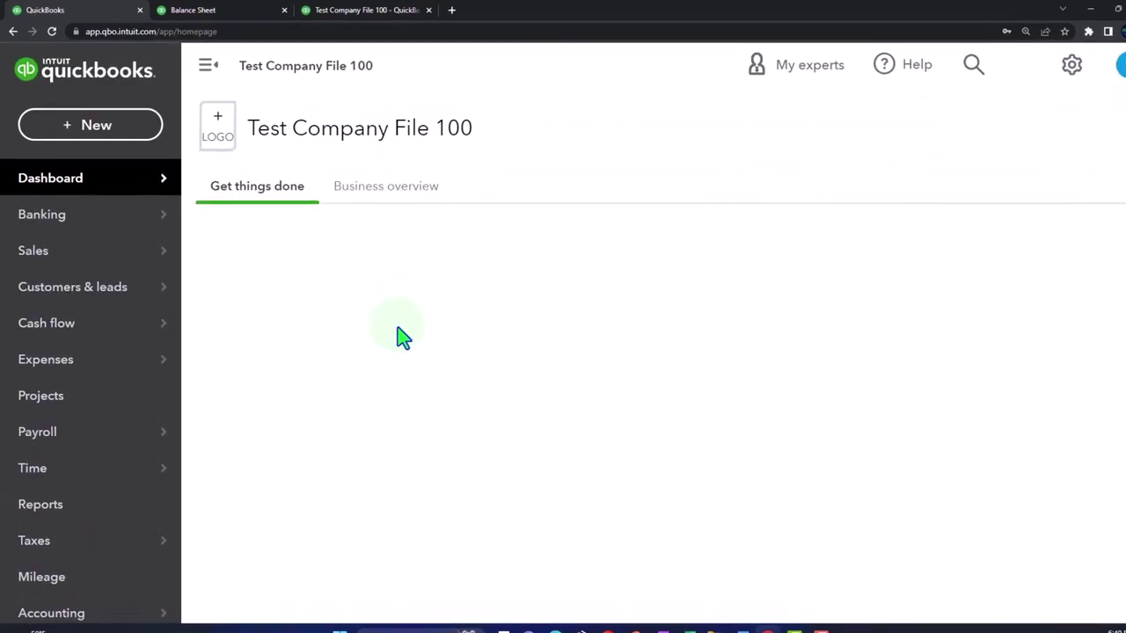
{"action": "mouse_move", "coordinate": [61, 443]}
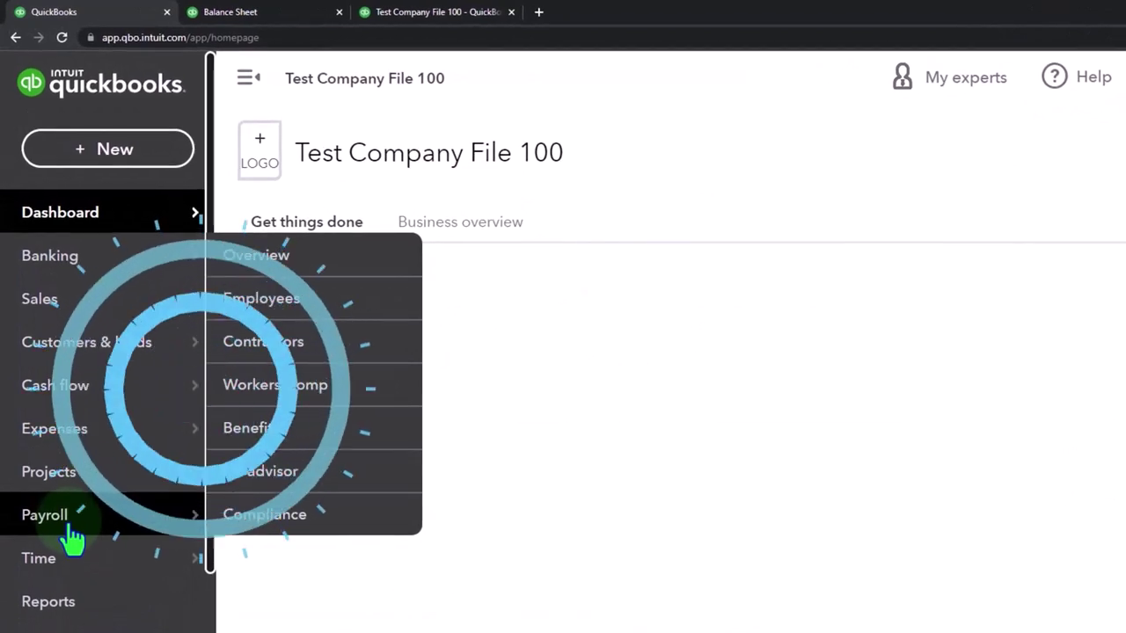
{"action": "left_click", "coordinate": [73, 535]}
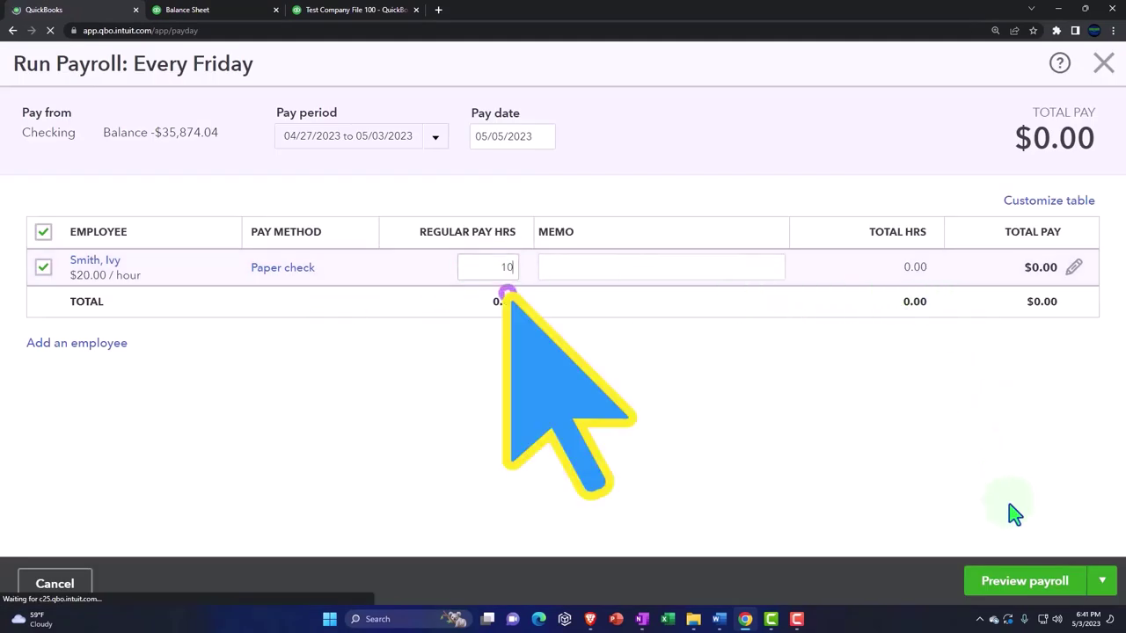
{"action": "left_click", "coordinate": [1004, 588]}
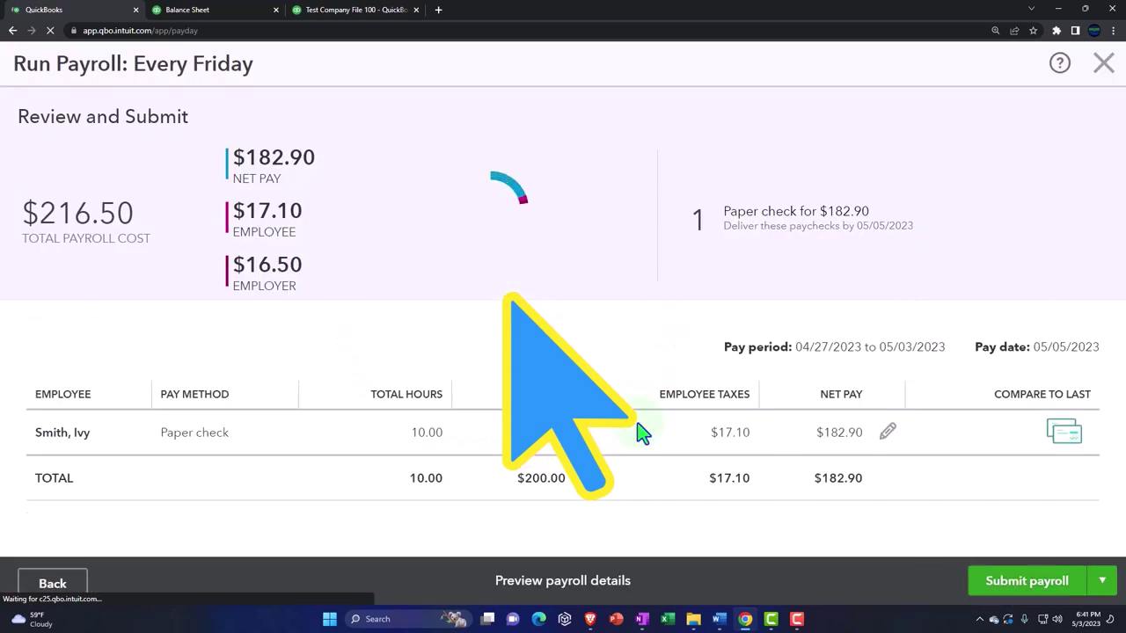
Return to the payroll run and select the 03/23/2023–03/29/2023 pay period.
{"action": "left_click", "coordinate": [55, 584]}
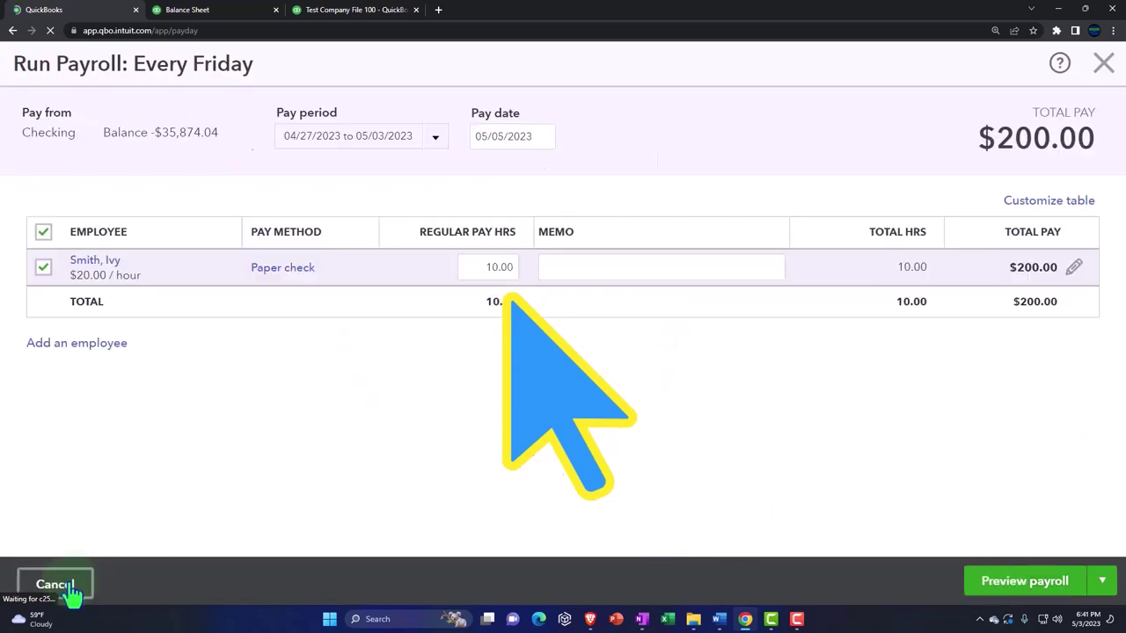
{"action": "left_click", "coordinate": [438, 148]}
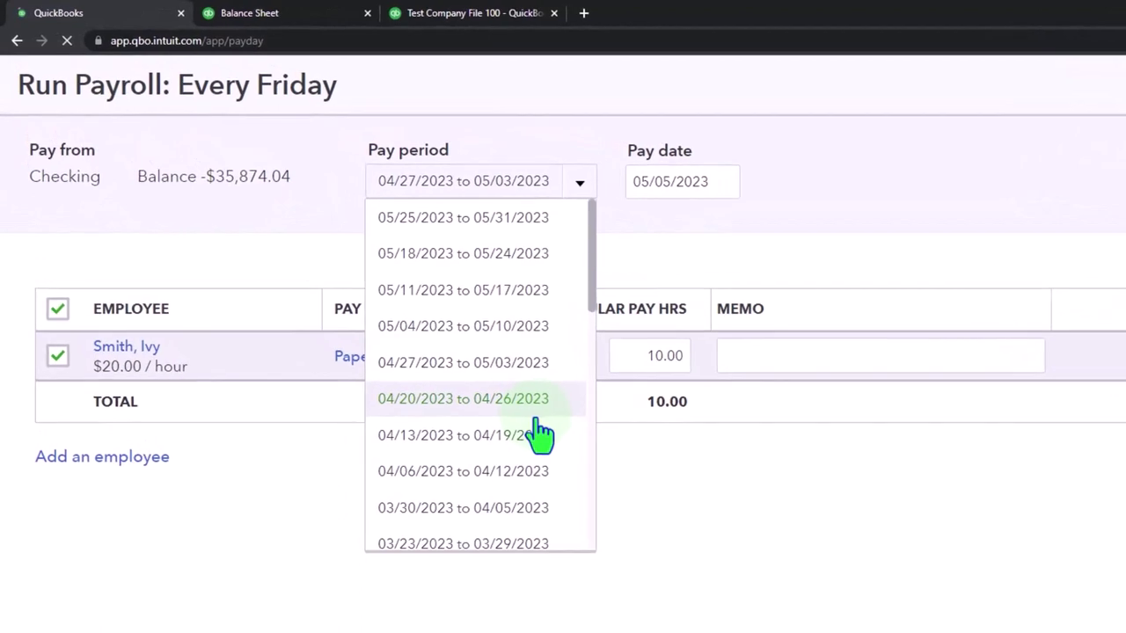
{"action": "scroll", "coordinate": [541, 434], "scroll_direction": "down", "scroll_amount": 3}
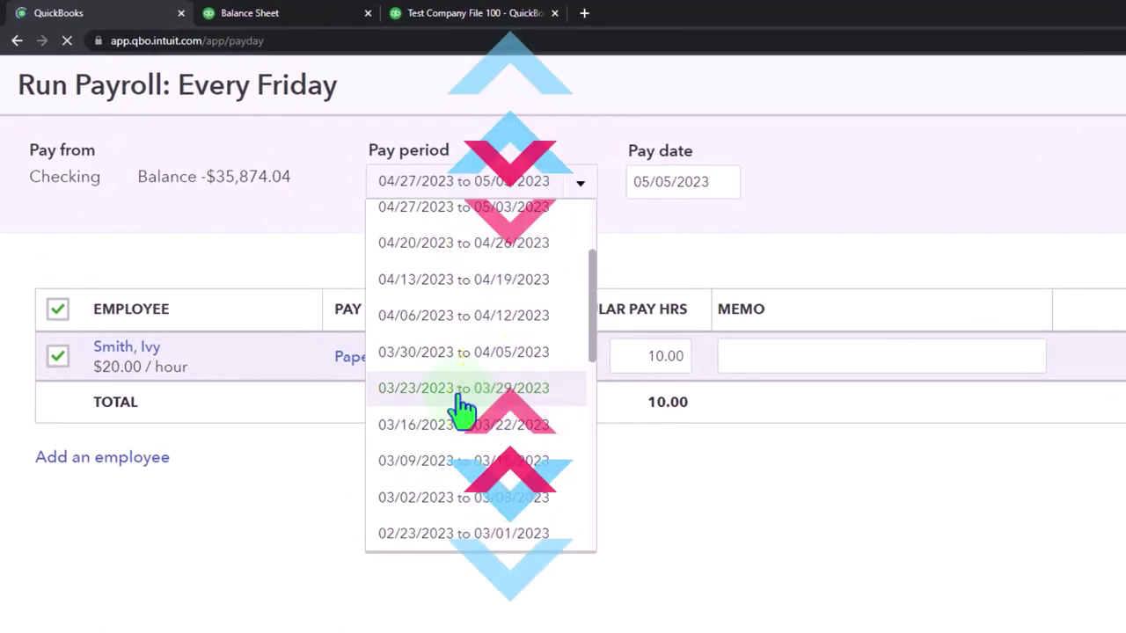
{"action": "left_click", "coordinate": [459, 396]}
Adjust the pay date in the calendar, trying several March and April 2023 dates.
{"action": "left_click", "coordinate": [723, 184]}
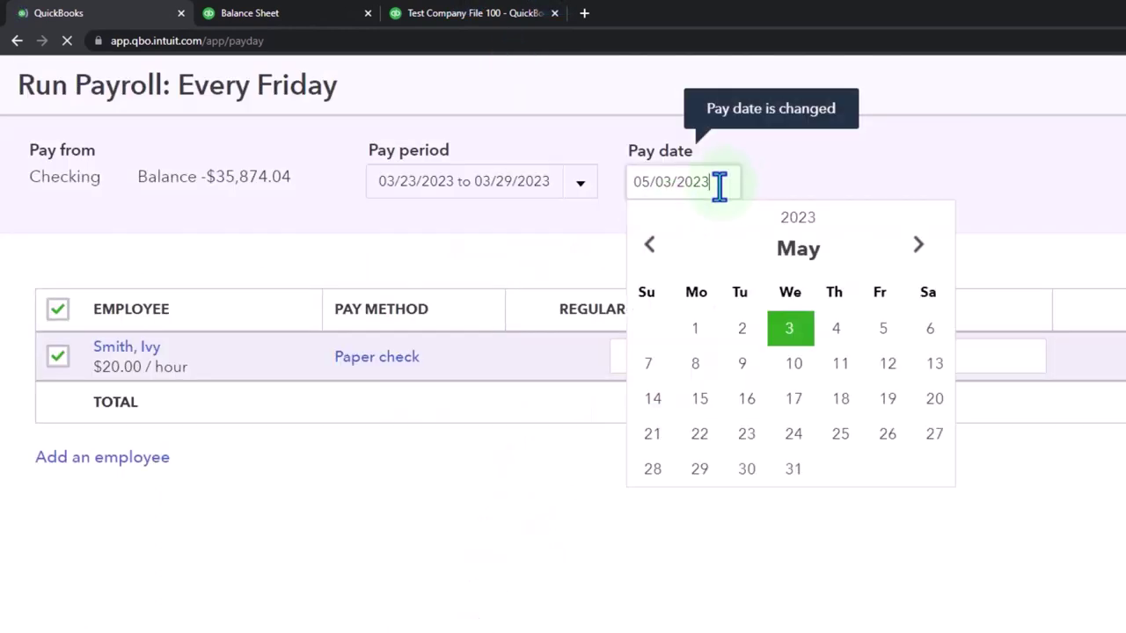
{"action": "left_click", "coordinate": [651, 247]}
{"action": "left_click", "coordinate": [651, 247]}
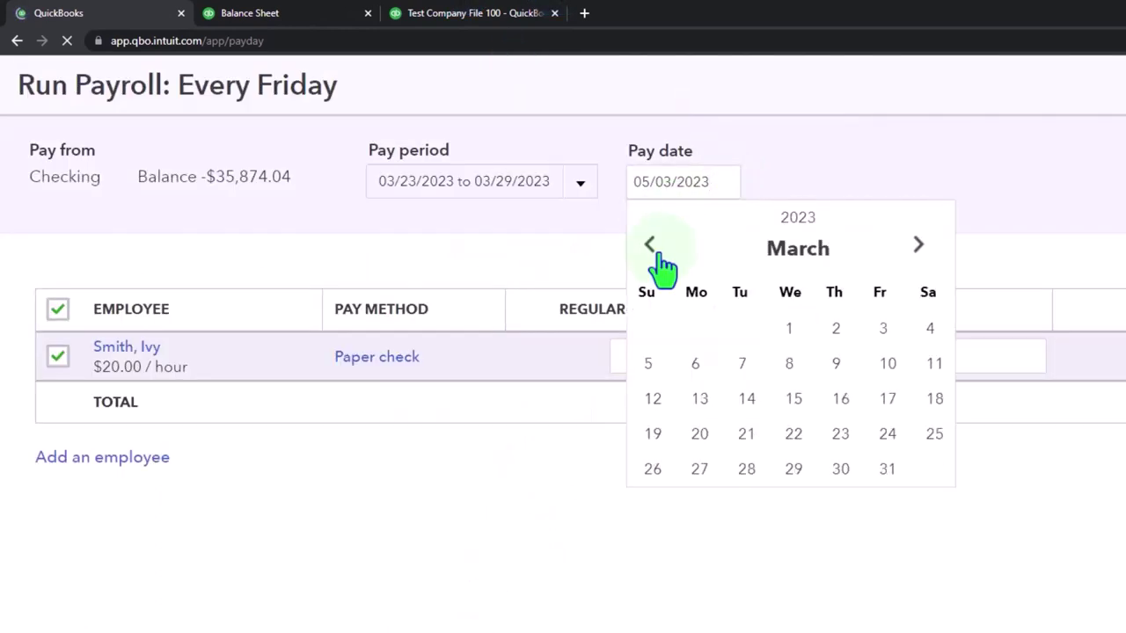
{"action": "left_click", "coordinate": [796, 403]}
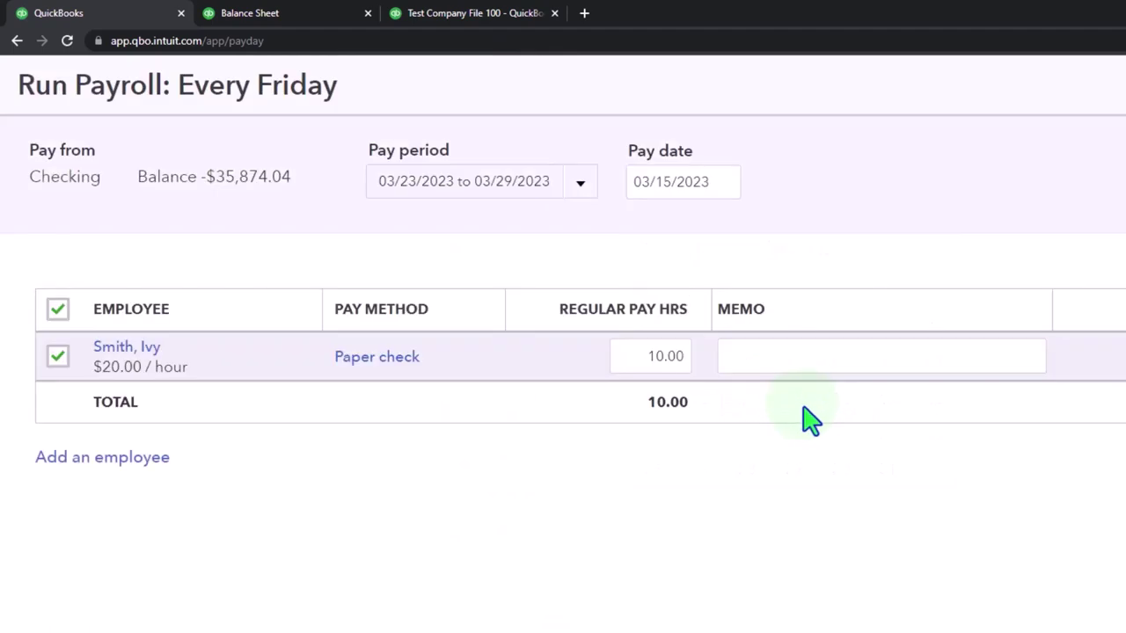
{"action": "left_click", "coordinate": [729, 183]}
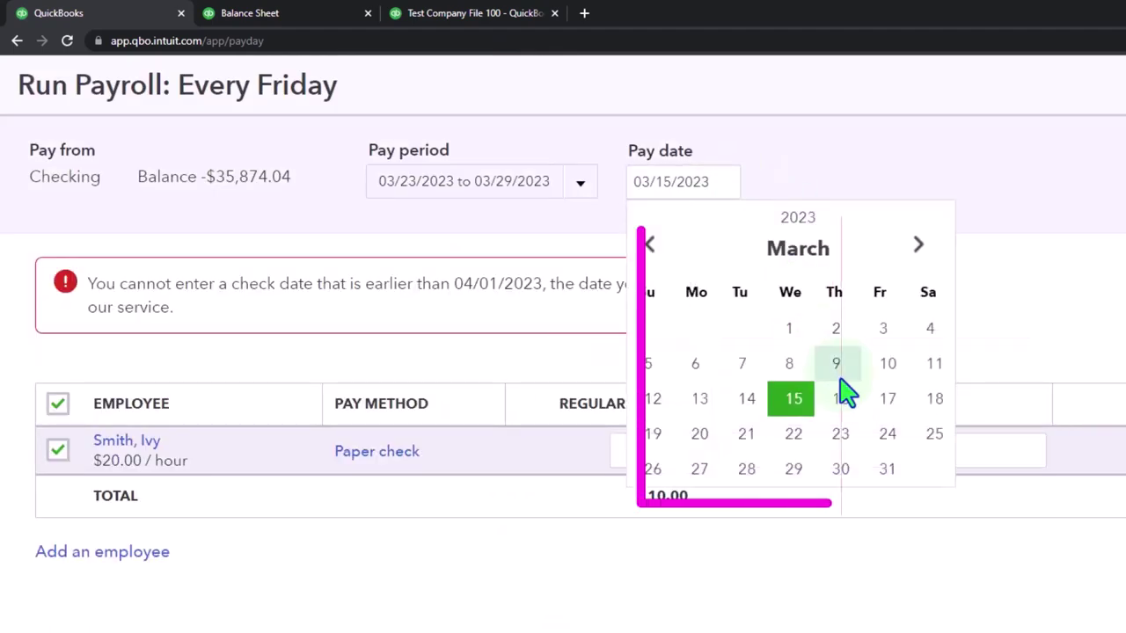
{"action": "left_click", "coordinate": [880, 440]}
{"action": "left_click", "coordinate": [718, 181]}
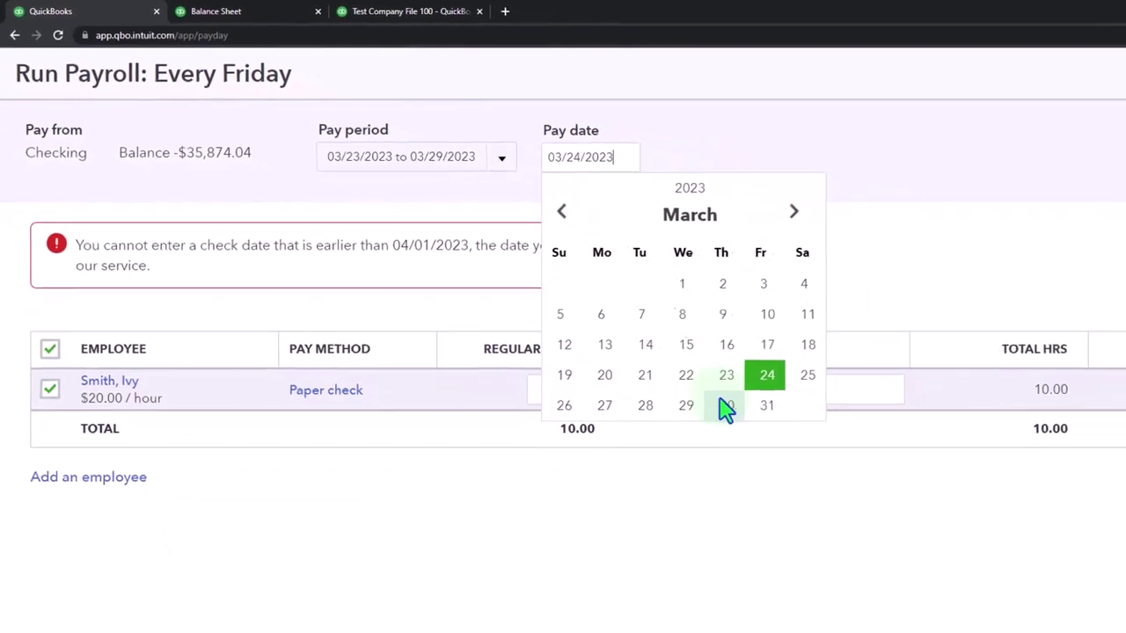
{"action": "left_click", "coordinate": [721, 404]}
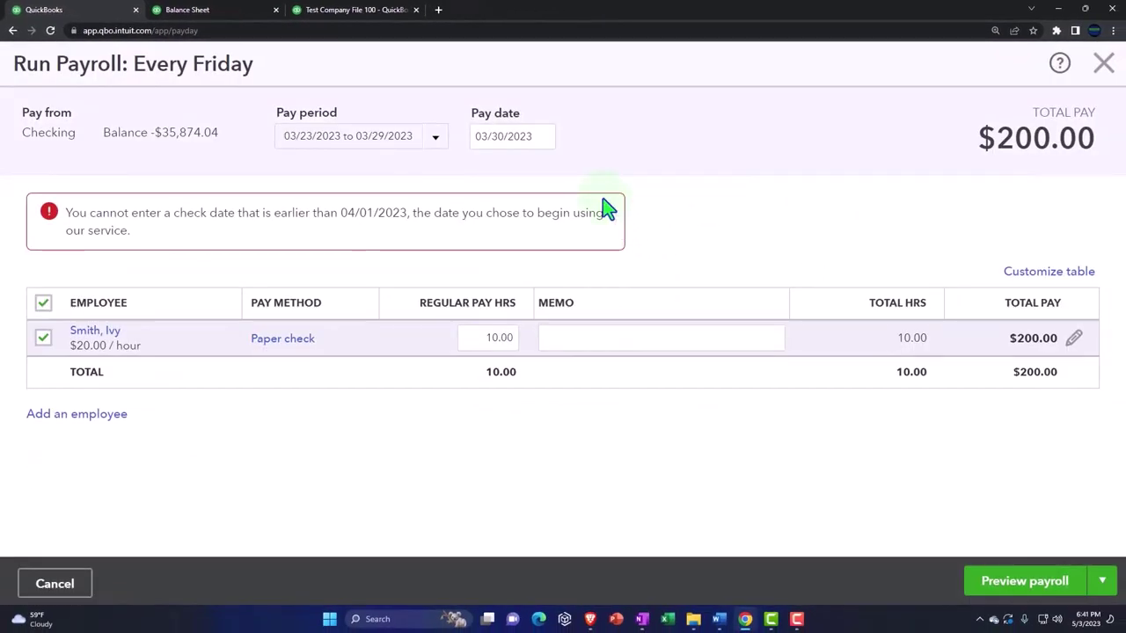
{"action": "left_click", "coordinate": [535, 134]}
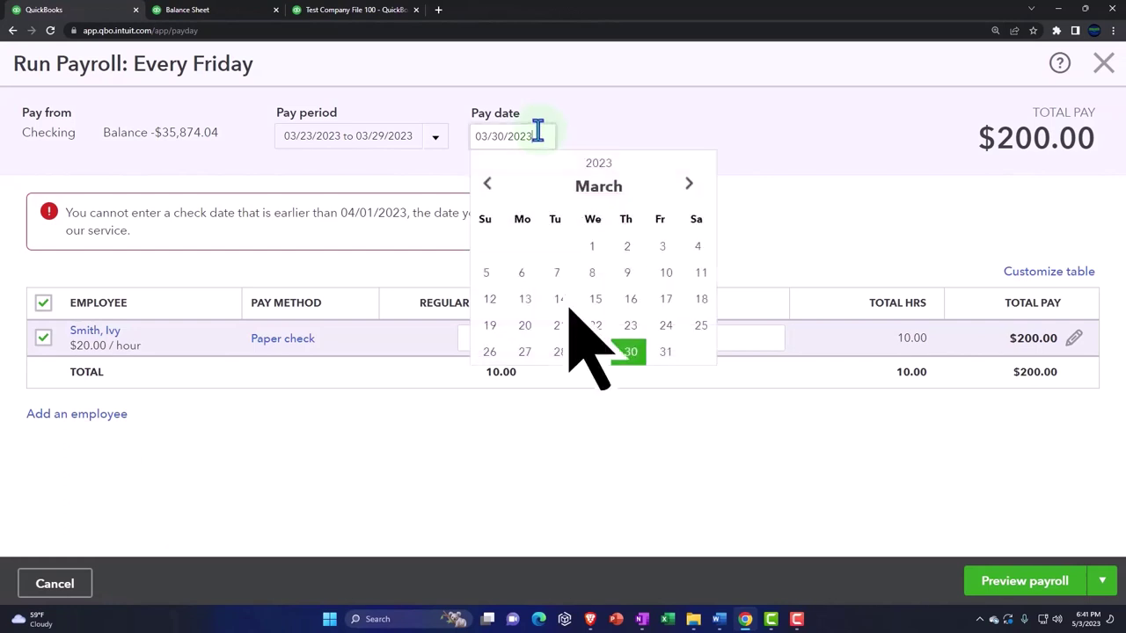
{"action": "left_click", "coordinate": [688, 184]}
{"action": "left_click", "coordinate": [697, 246]}
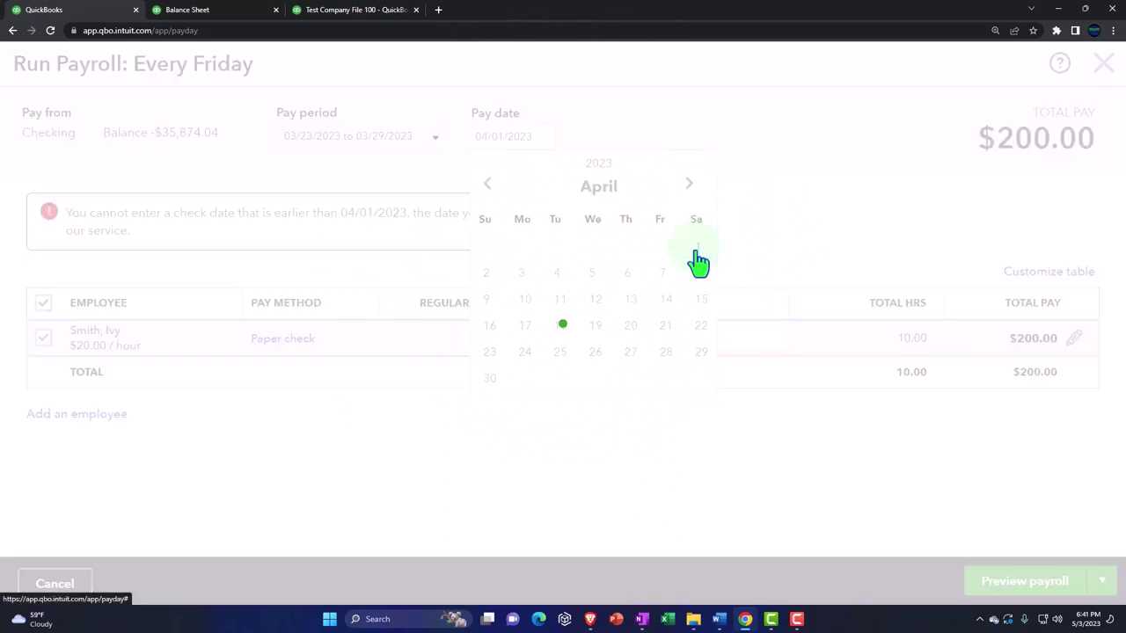
Preview and submit the Every Friday payroll with $182.90 net pay.
{"action": "left_click", "coordinate": [1020, 594]}
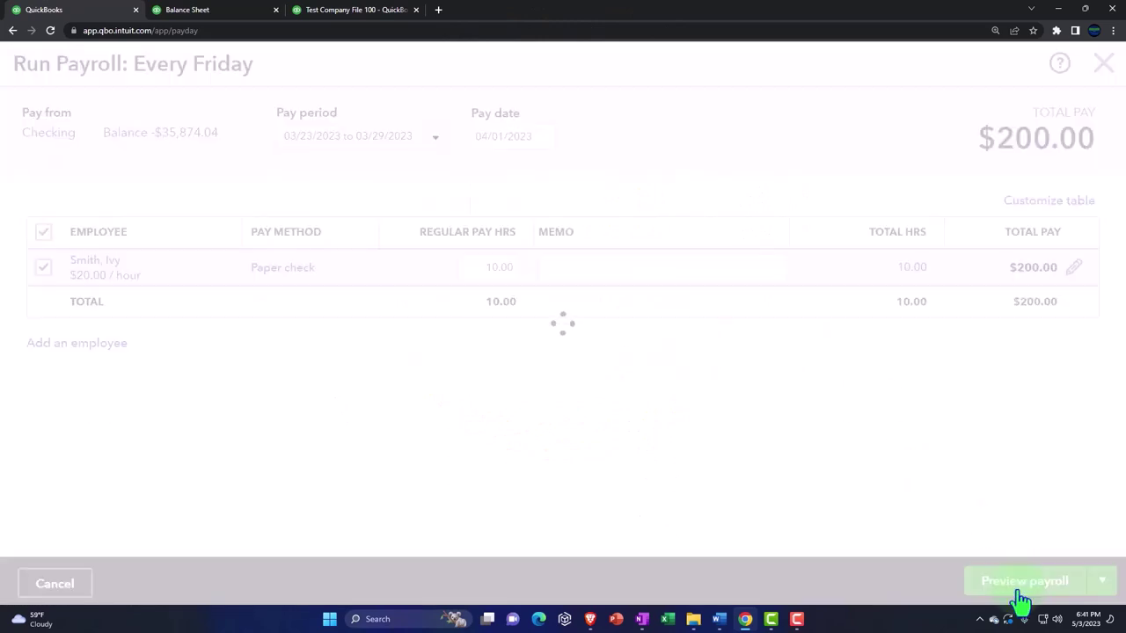
{"action": "left_click", "coordinate": [1021, 602]}
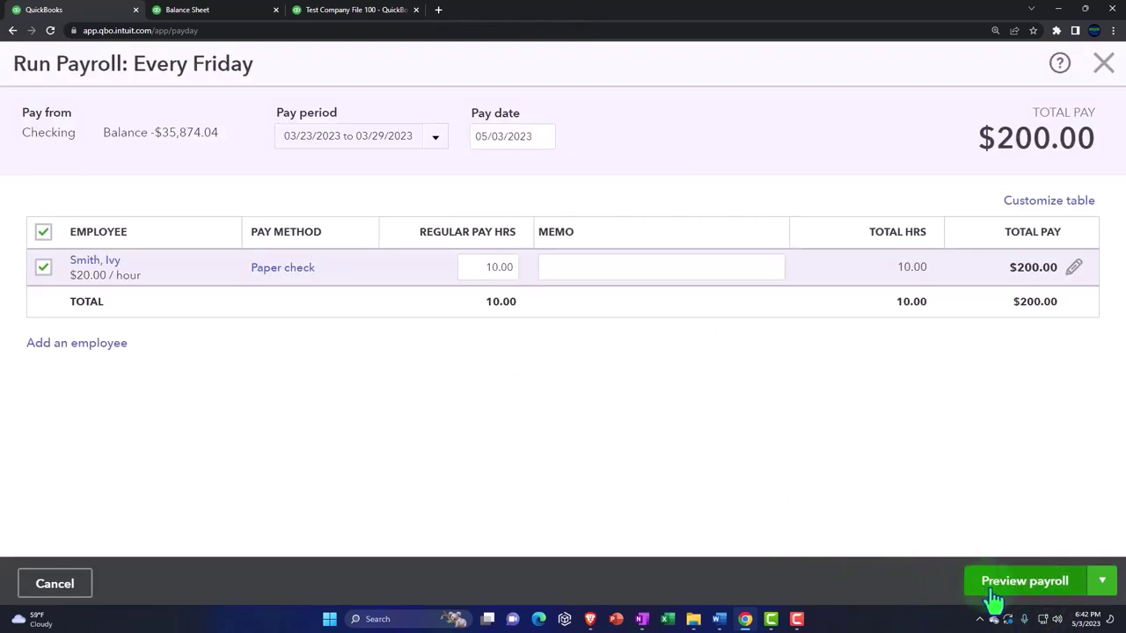
{"action": "left_click", "coordinate": [993, 596]}
{"action": "left_click", "coordinate": [995, 597]}
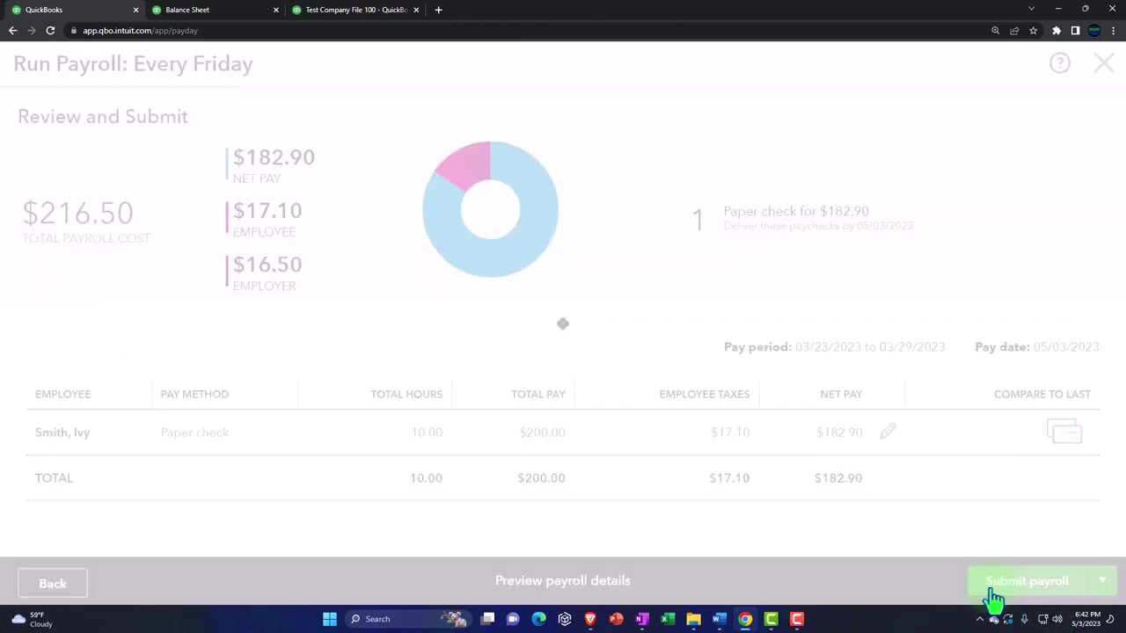